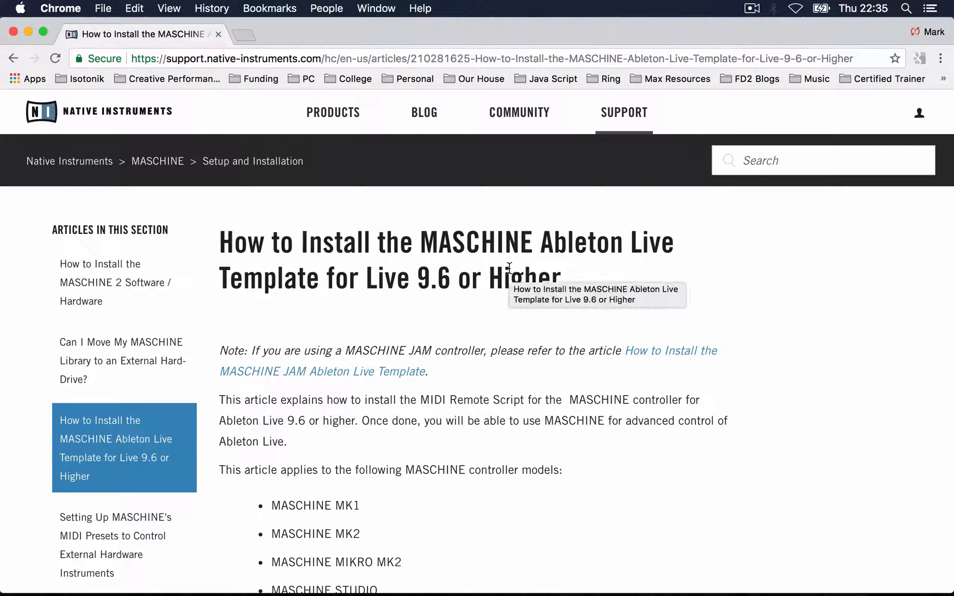
Step: Review the support article on installing the MASCHINE Ableton Live template for Live 9.6 or higher, including the supported controller models
scroll(635, 298, down, 3)
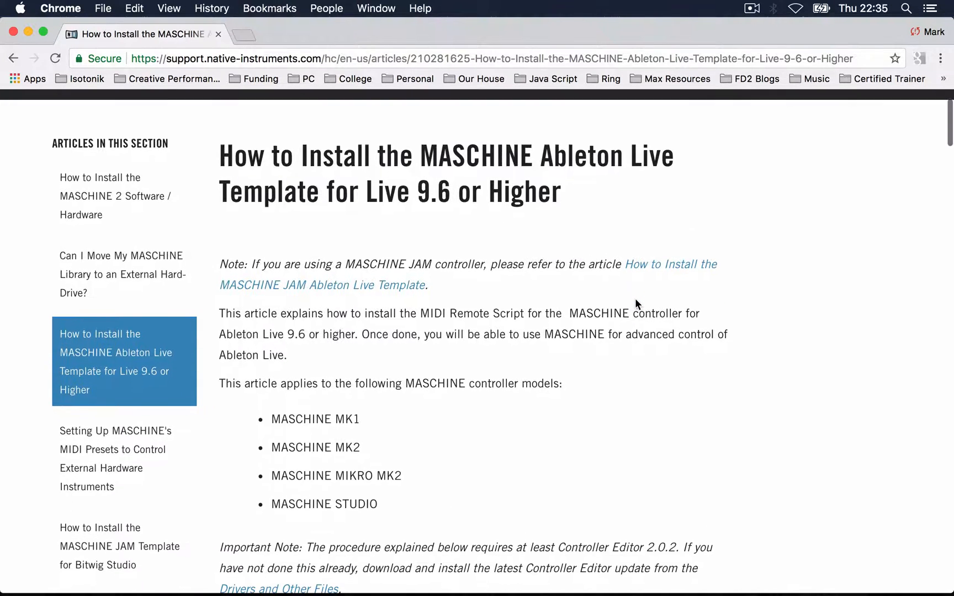
scroll(635, 299, up, 1)
scroll(635, 301, down, 4)
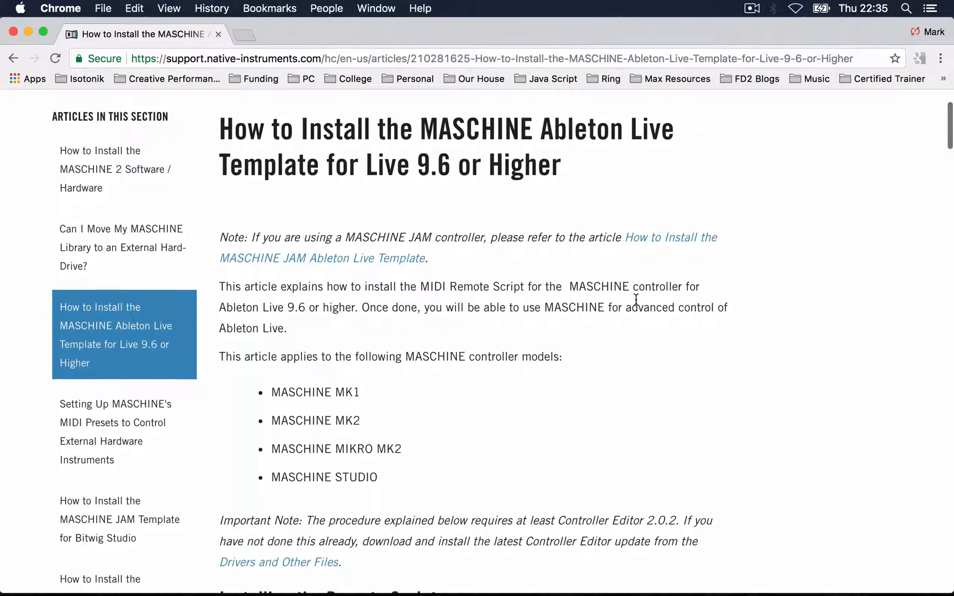
scroll(636, 299, up, 3)
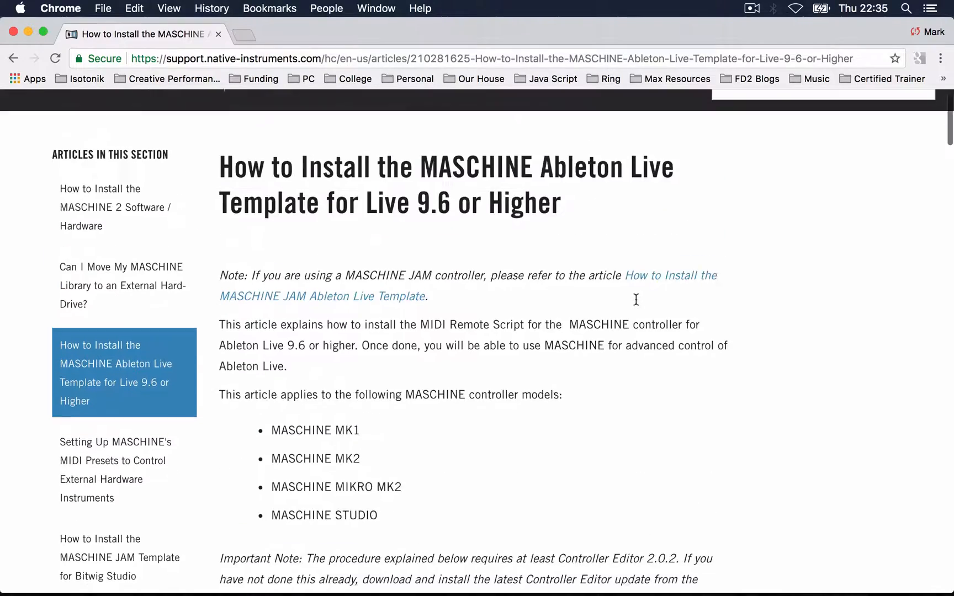
scroll(636, 299, down, 5)
scroll(636, 299, up, 5)
scroll(634, 287, down, 10)
scroll(633, 278, up, 10)
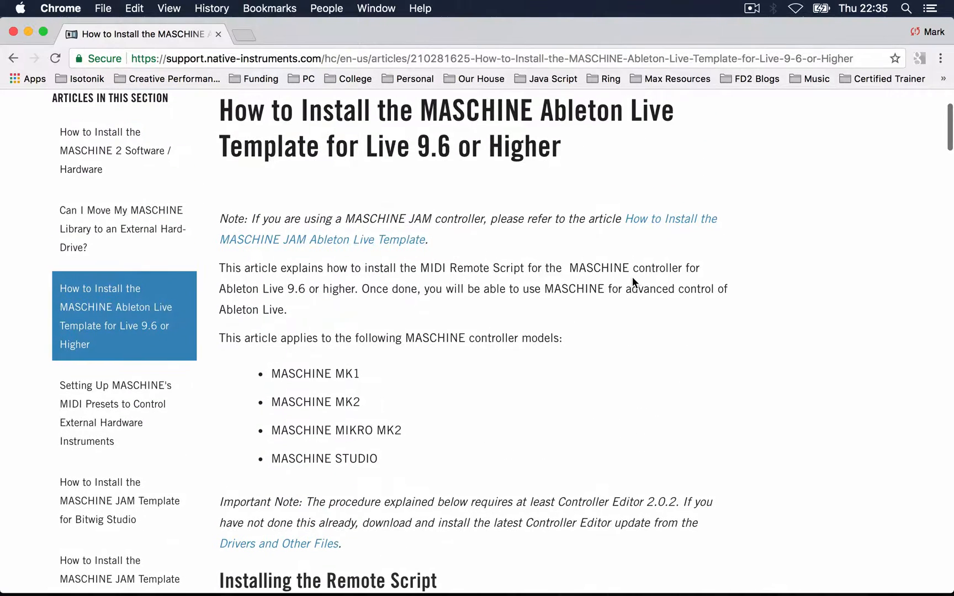
Step: Open Controller Editor from Finder, check the Ableton Live 9 M4L template for Maschine Jam, and quit the editor
key(super+Tab)
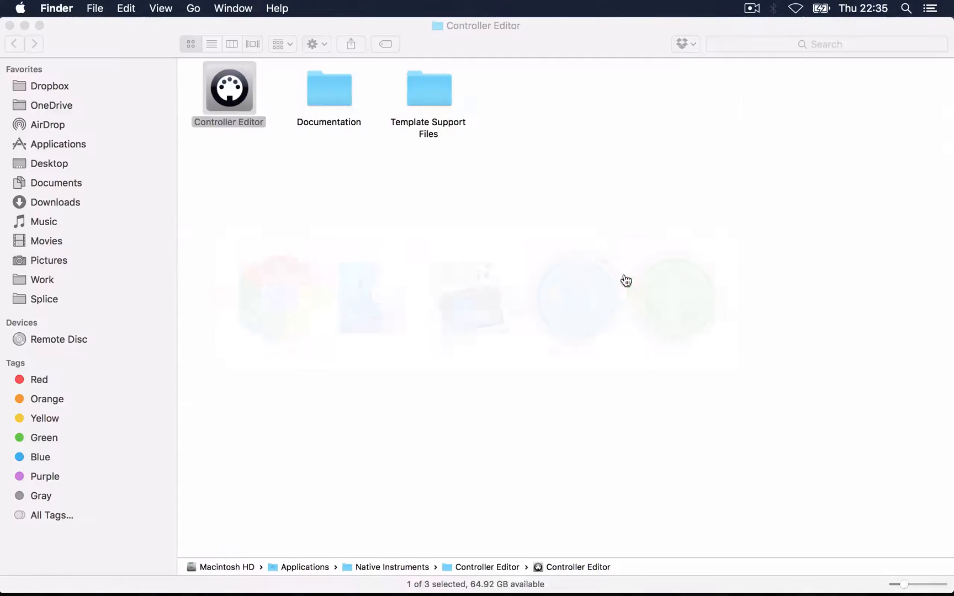
double_click(235, 86)
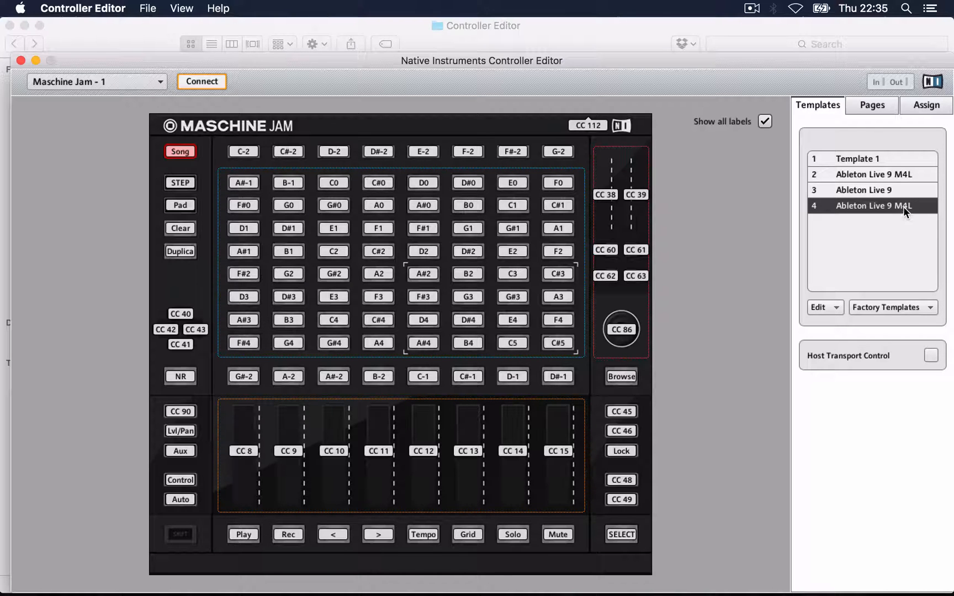
key(super+q)
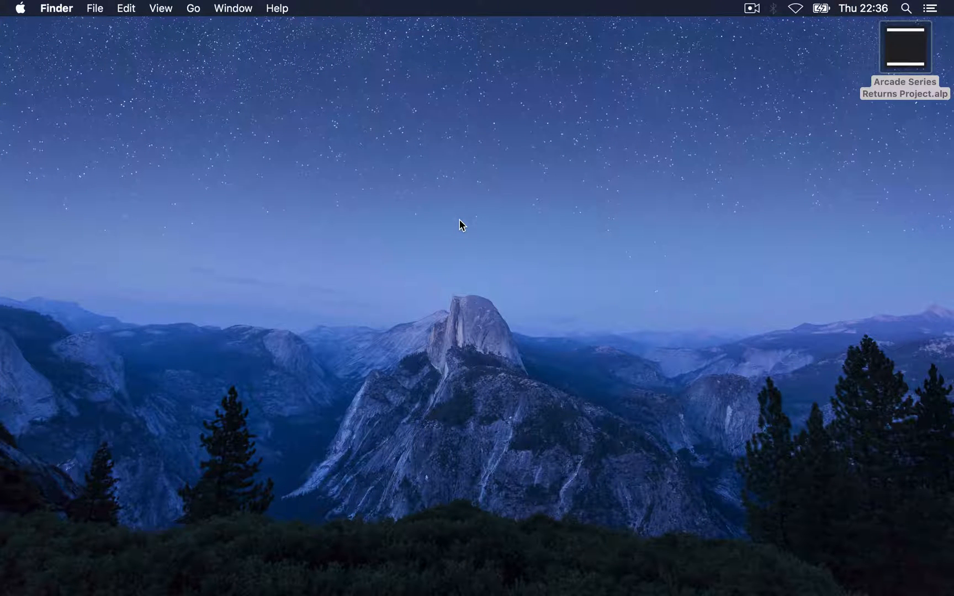
Step: Install the Arcade Series Returns Project.alp pack from the desktop into Live, accepting the pack conversion
double_click(904, 60)
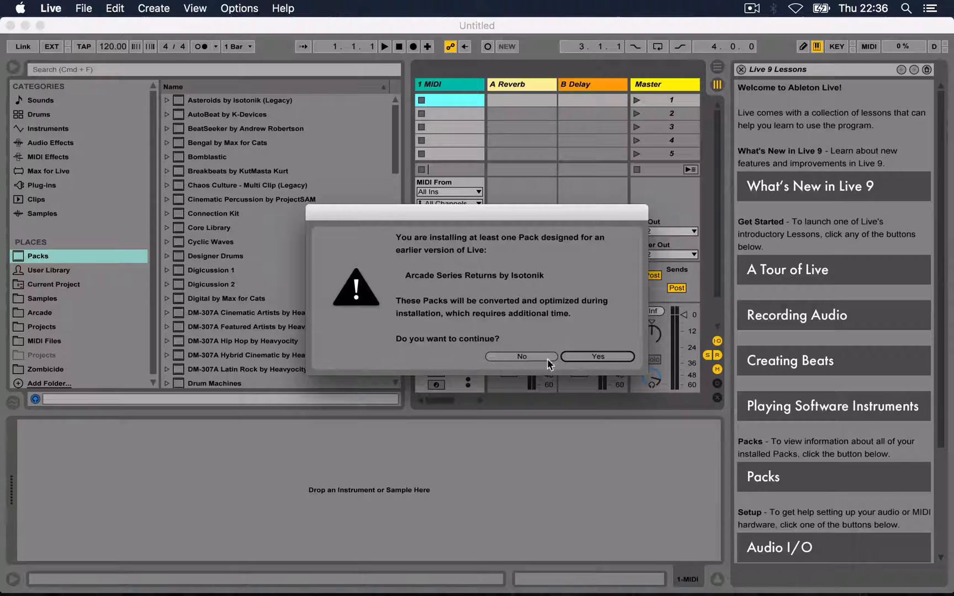
click(582, 356)
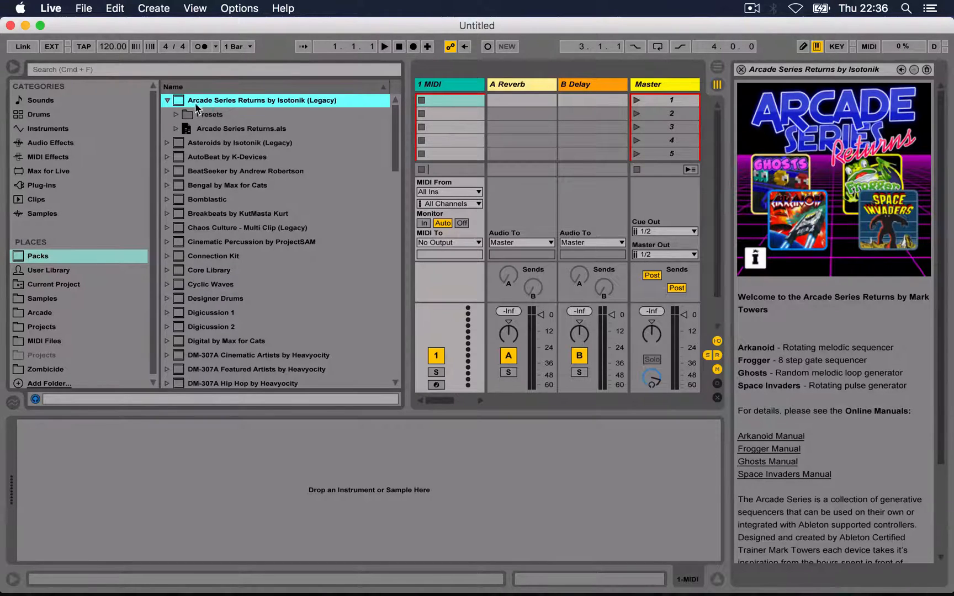
Step: Load SpaceInvaders(Maschine_Jam)1.0.0.amxd from the Arcade Series Returns pack's Max MIDI Effect presets onto track 1 MIDI
click(176, 116)
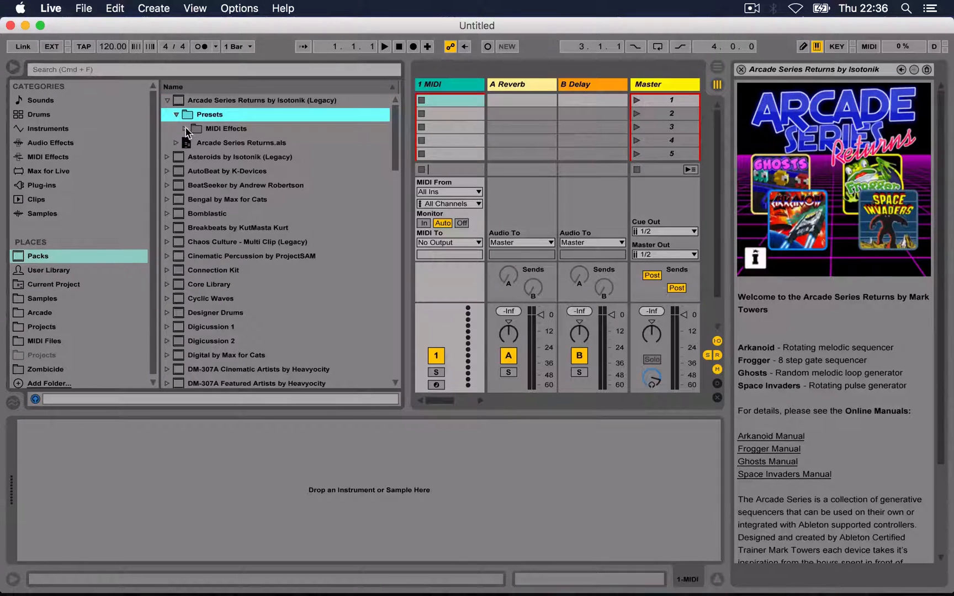
click(186, 129)
click(192, 143)
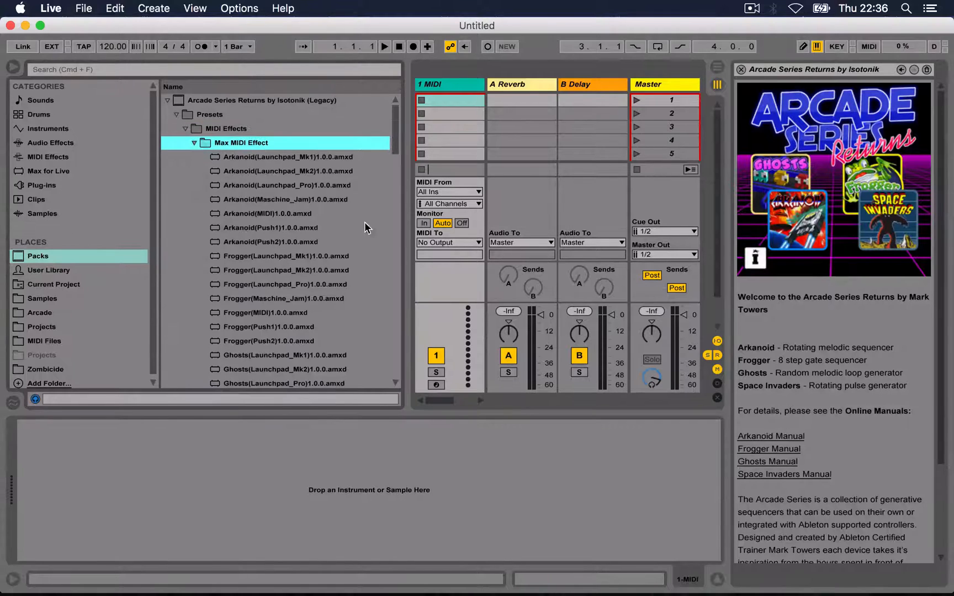
scroll(332, 280, down, 2)
scroll(333, 280, up, 2)
scroll(333, 280, down, 3)
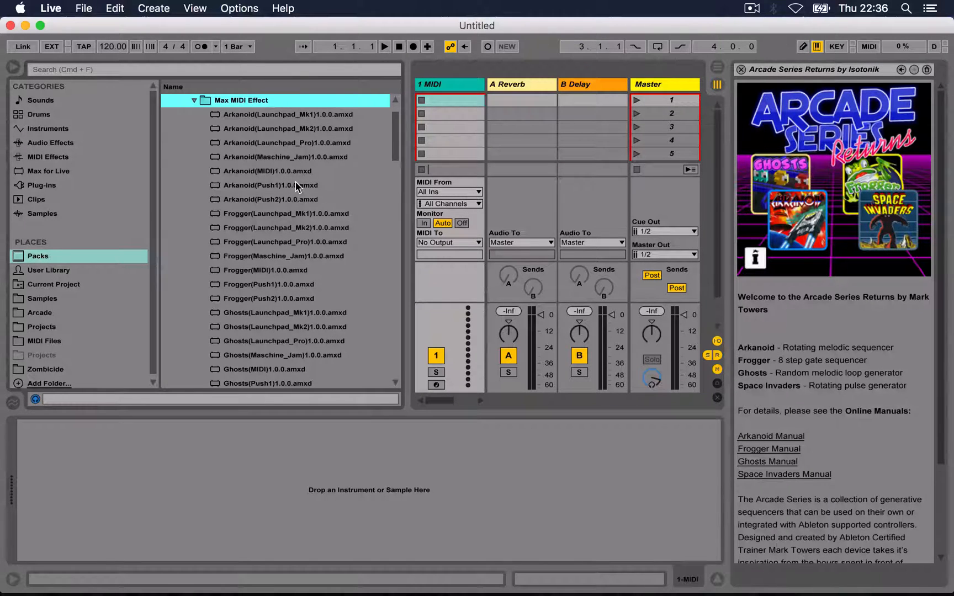
scroll(296, 186, down, 10)
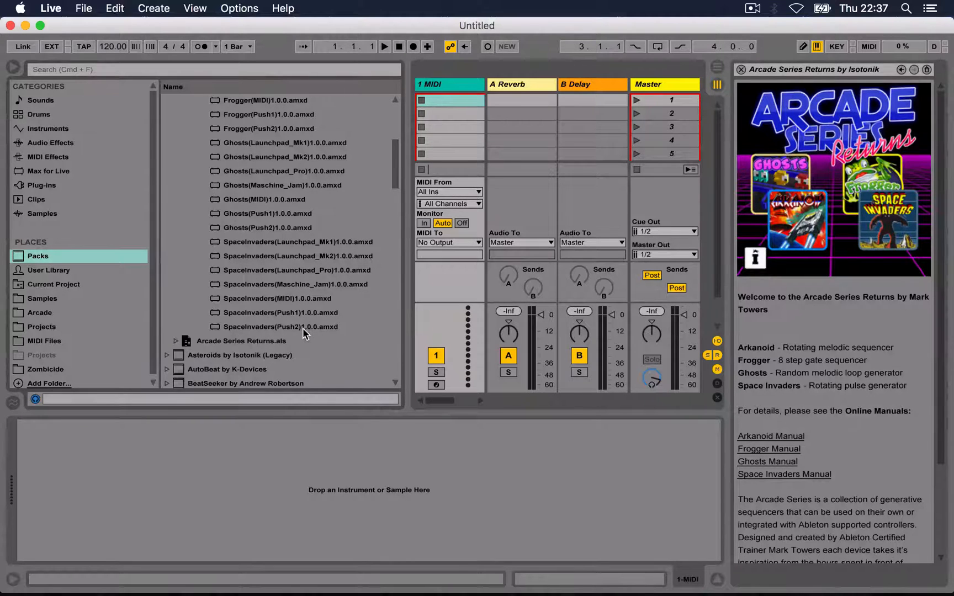
click(299, 285)
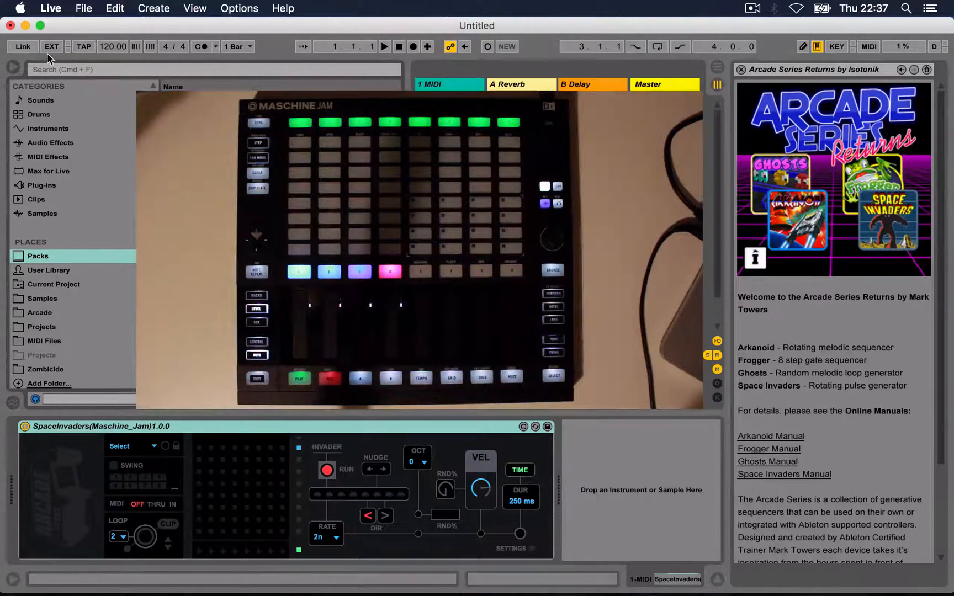
Step: Search the drums library for 808 and load Kit-808 Classic.adg after the Space Invaders device
click(44, 113)
click(131, 66)
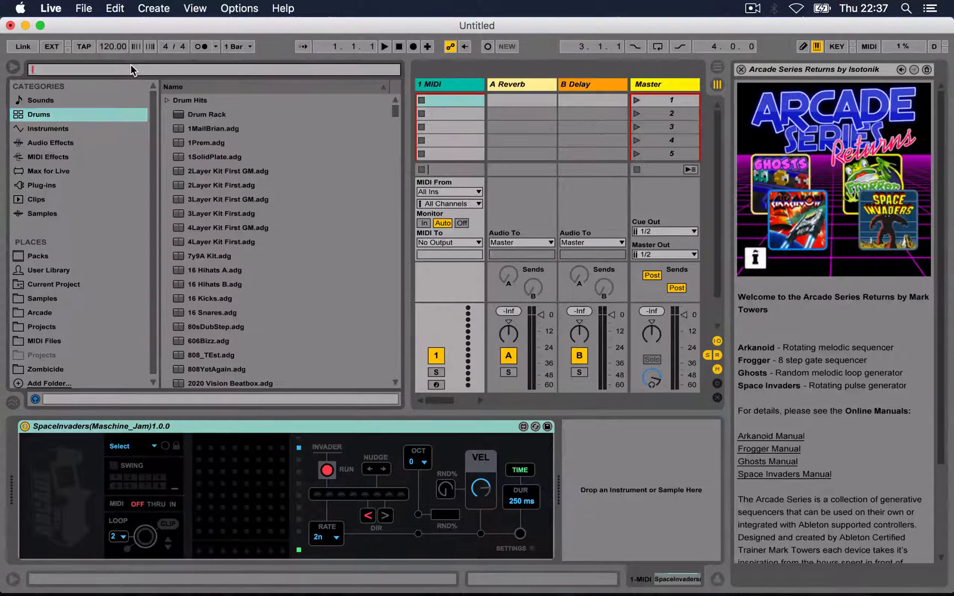
text(808)
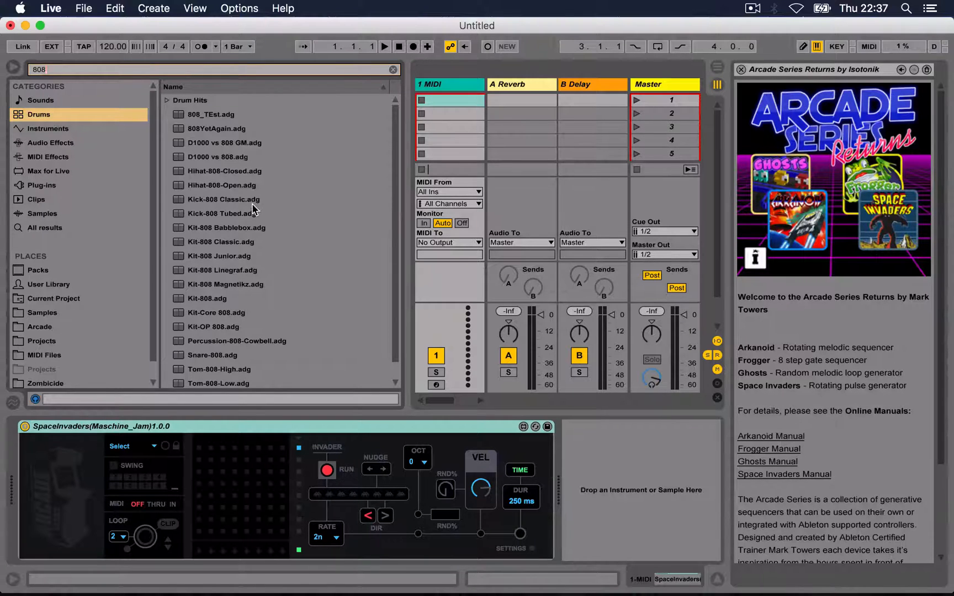
click(228, 241)
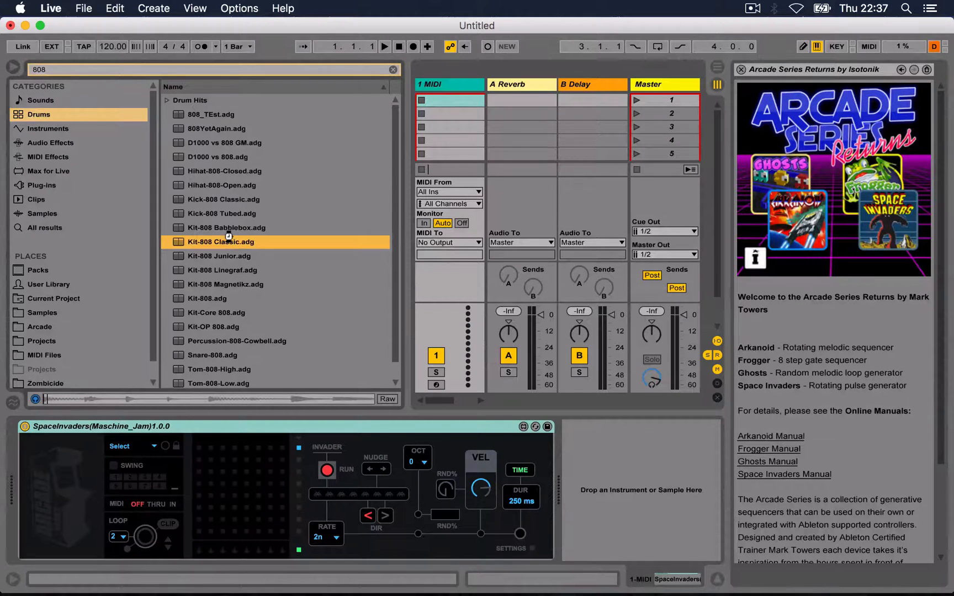
double_click(228, 241)
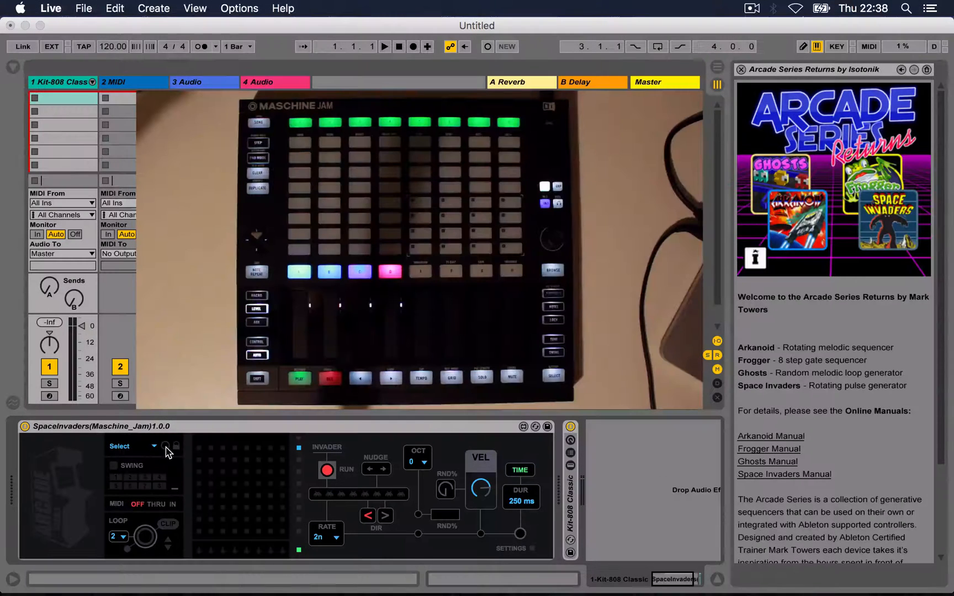
Step: Choose MaschineJam as the Space Invaders device's controller and select the device to give it control of the hardware
click(155, 447)
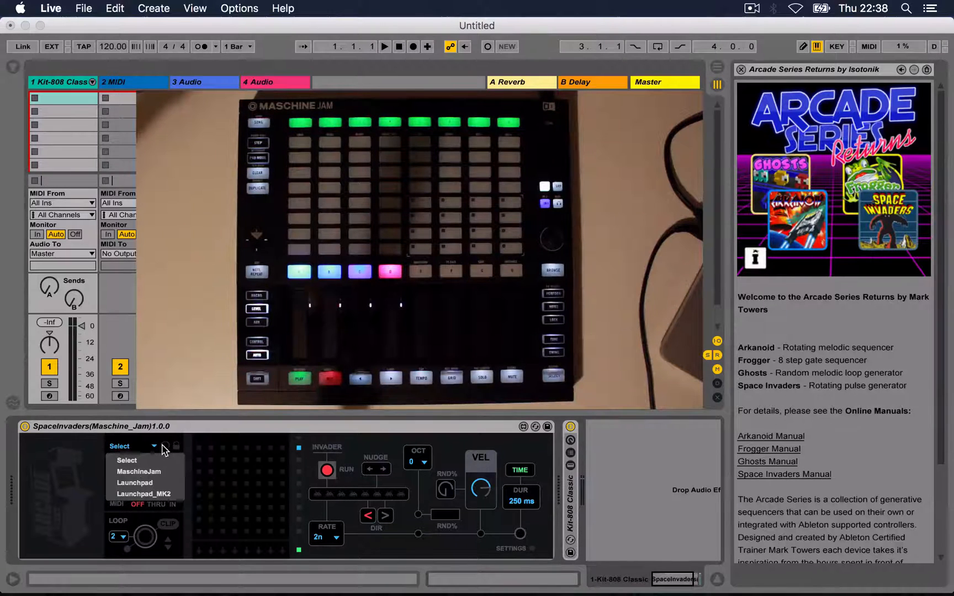
click(154, 477)
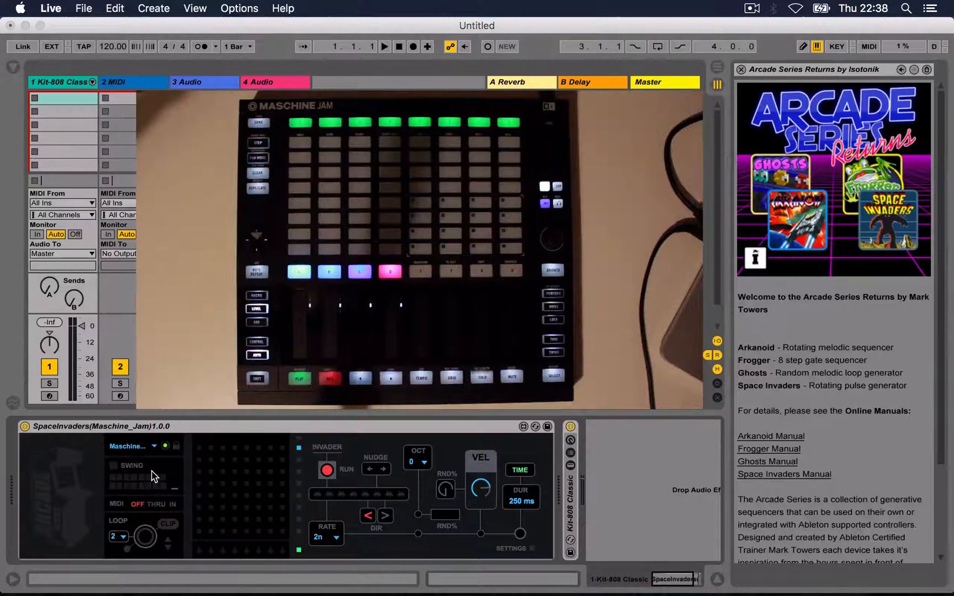
click(201, 430)
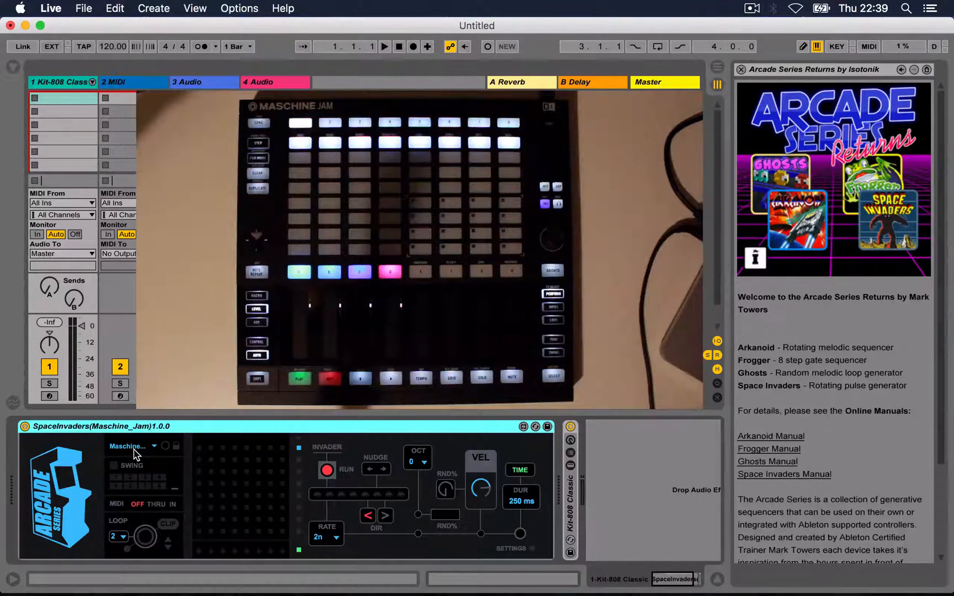
Step: Load the SLOW AND STEADY preset in the Space Invaders device and start playback
click(301, 445)
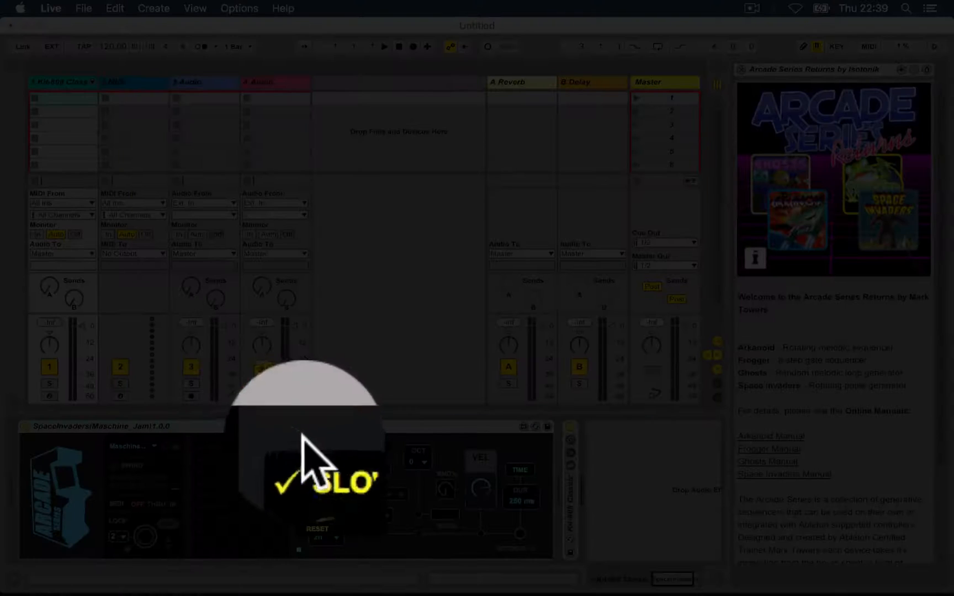
click(311, 439)
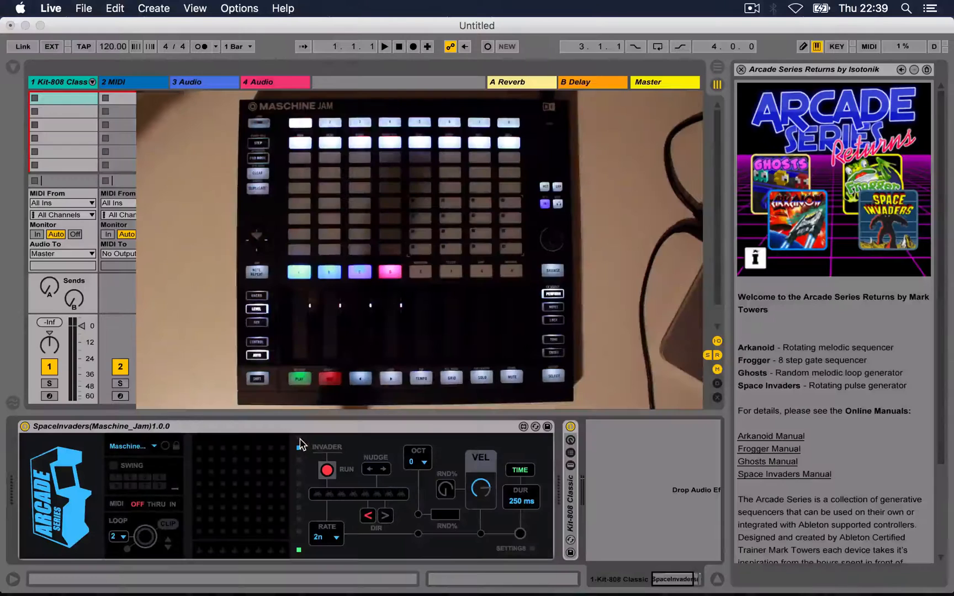
click(300, 444)
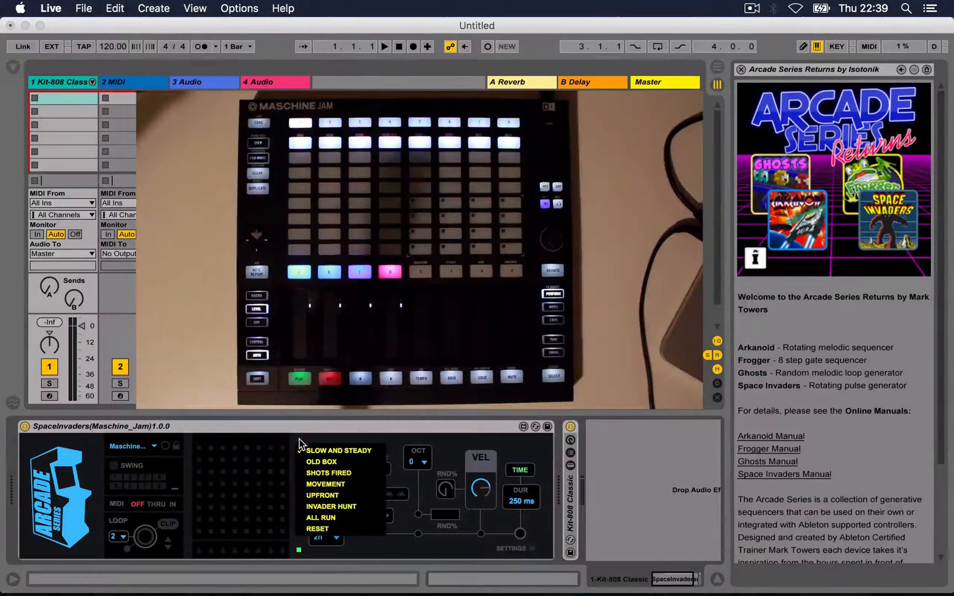
click(309, 452)
click(330, 427)
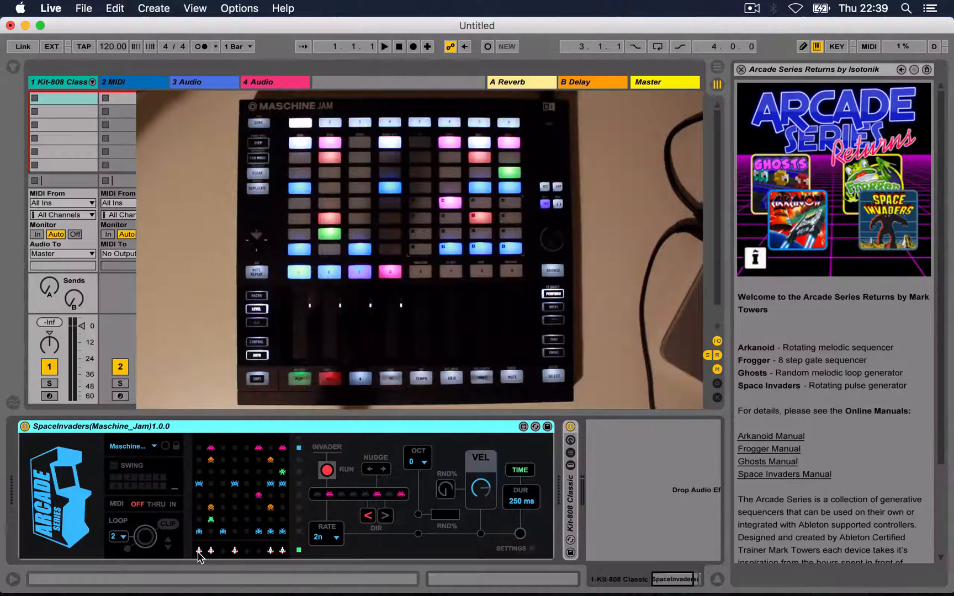
key(space)
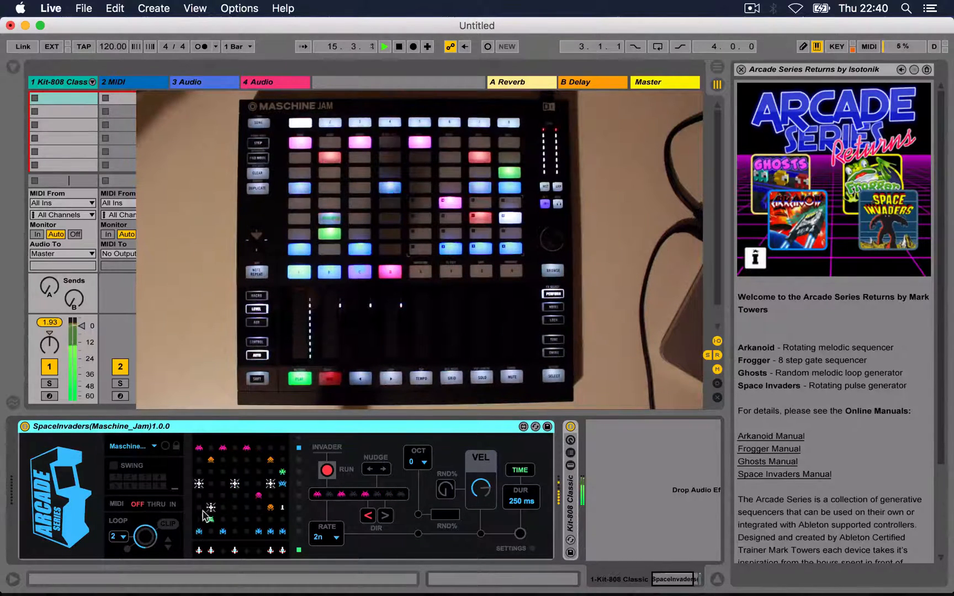
Step: Unfold the Kit-808 Classic rack and test controller focus by switching between the rack, track 2 MIDI and the Space Invaders device
double_click(571, 511)
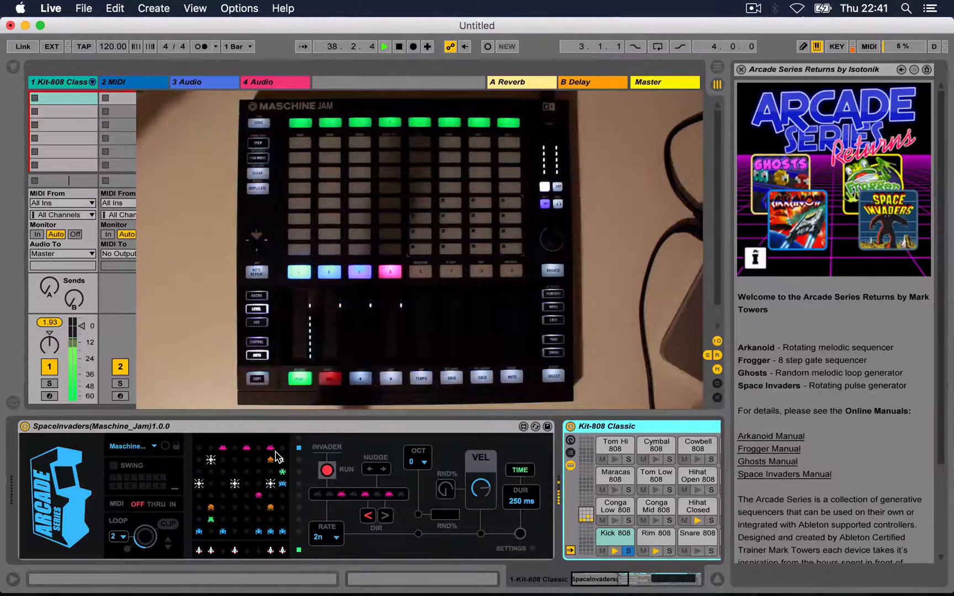
click(238, 430)
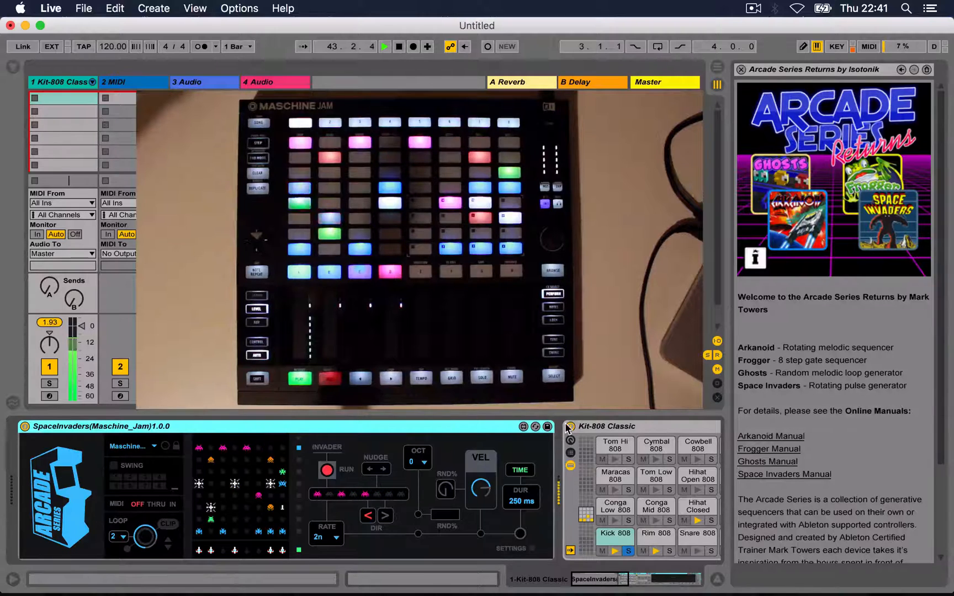
click(609, 428)
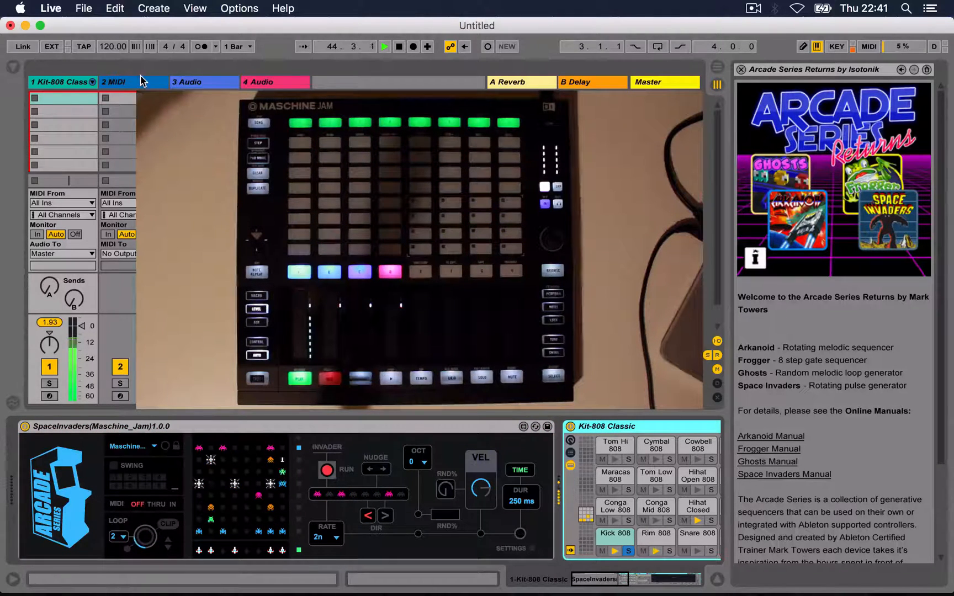
click(116, 83)
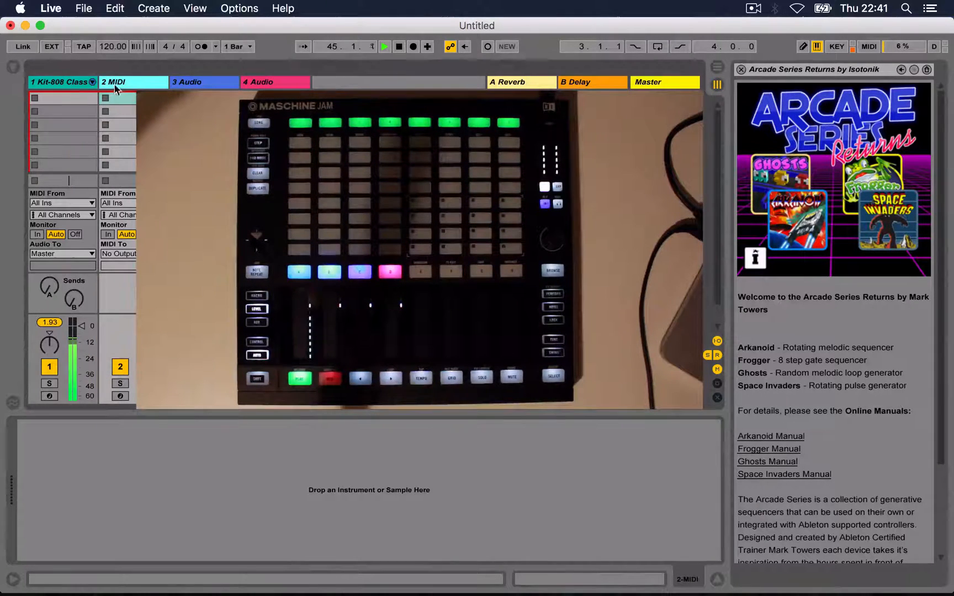
click(76, 81)
click(103, 427)
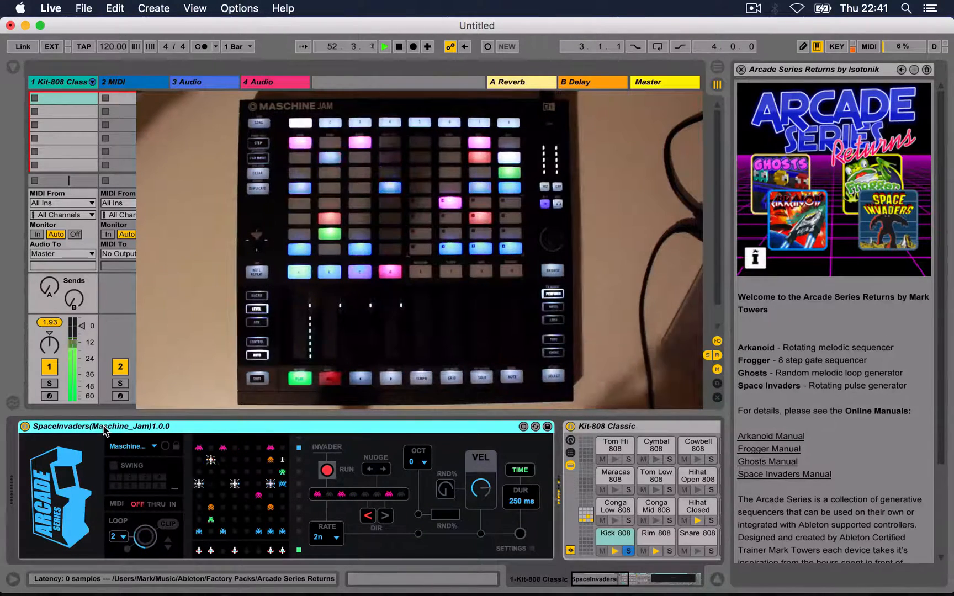
Step: Lock the Space Invaders device to the controller and test the lock by selecting other tracks and the Kit-808 Classic rack
click(176, 449)
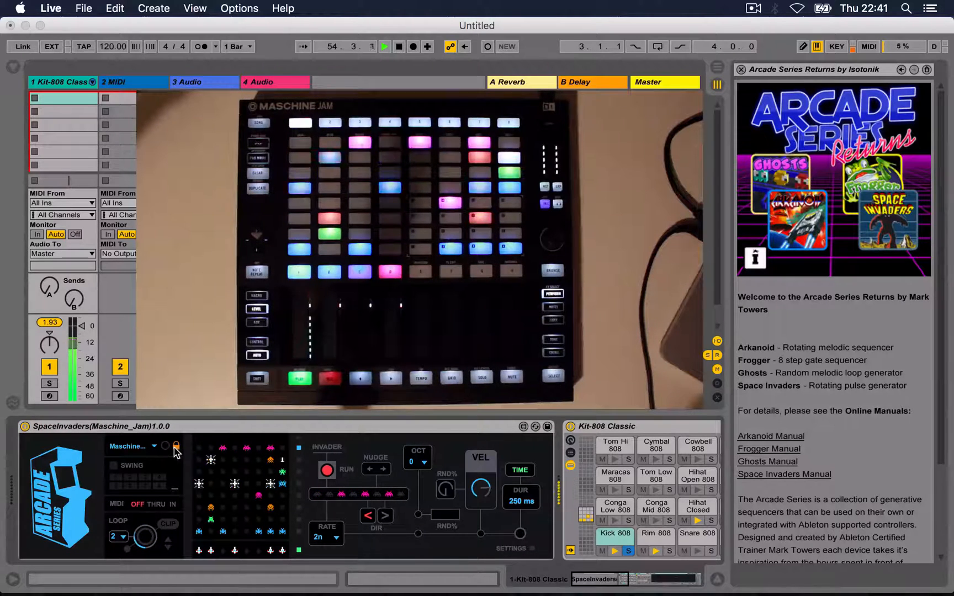
click(124, 82)
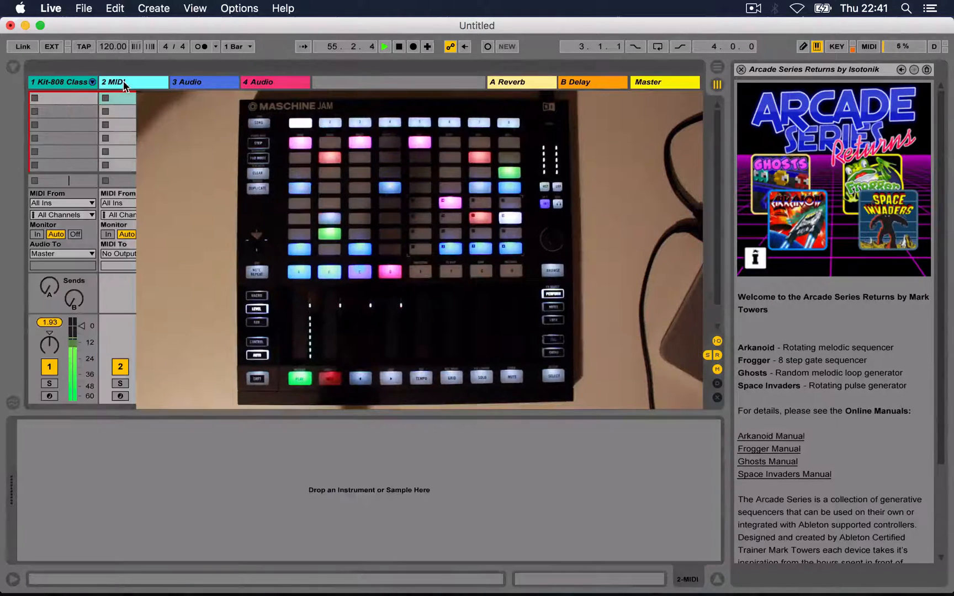
click(180, 83)
click(66, 82)
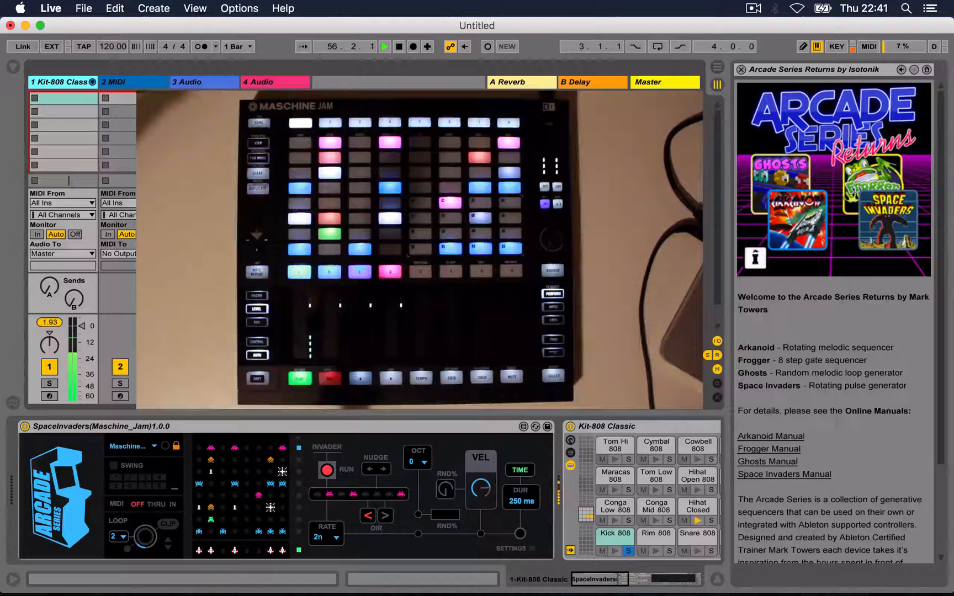
click(610, 426)
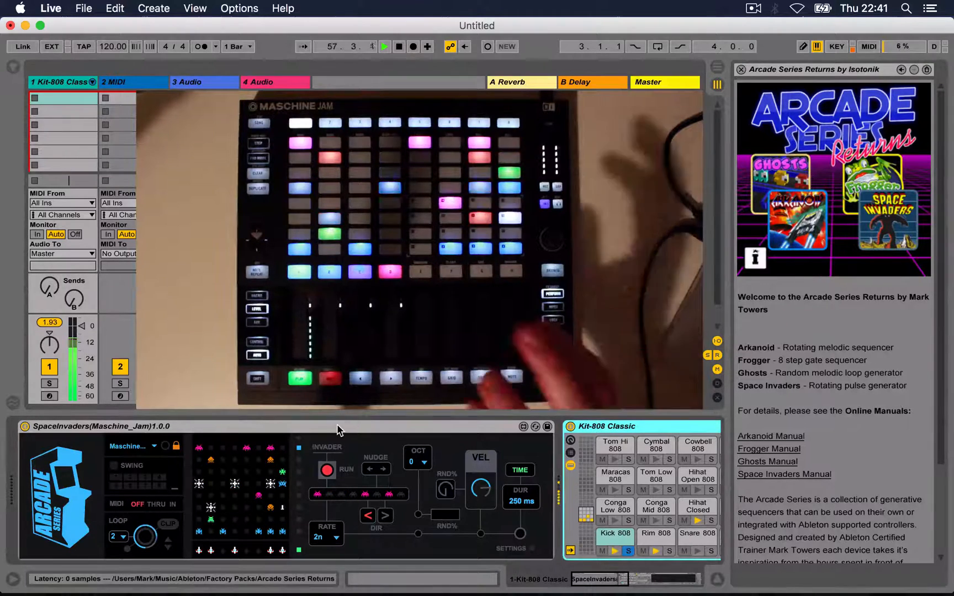
Step: Unlock the Space Invaders device from the controller, then fold and unfold its invader parameter panel
click(332, 429)
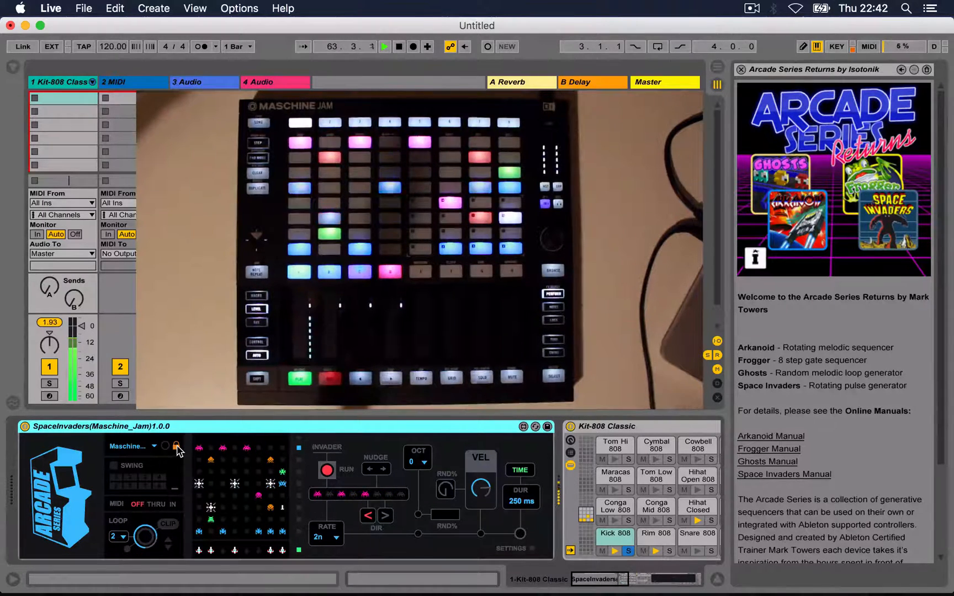
click(178, 447)
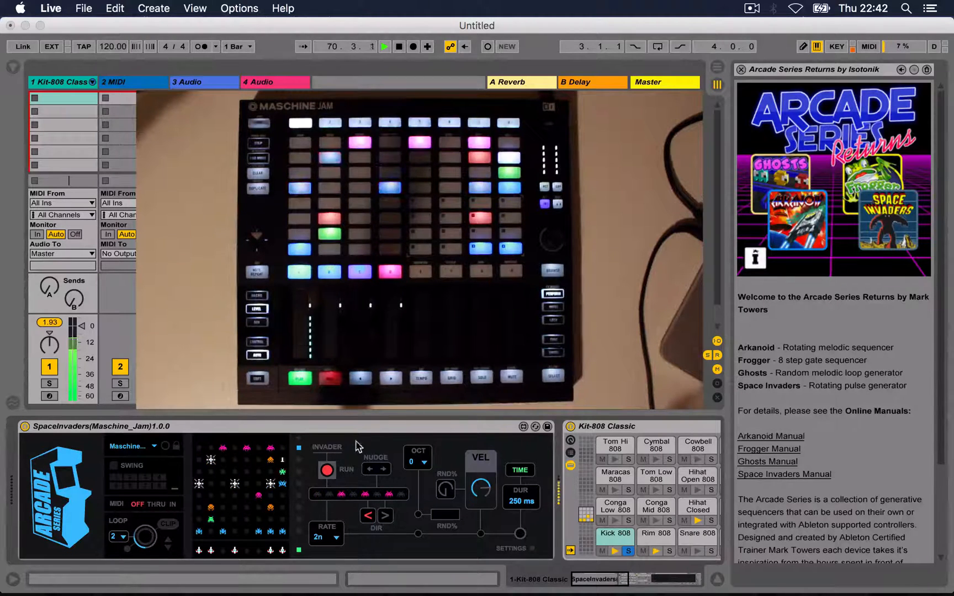
click(299, 551)
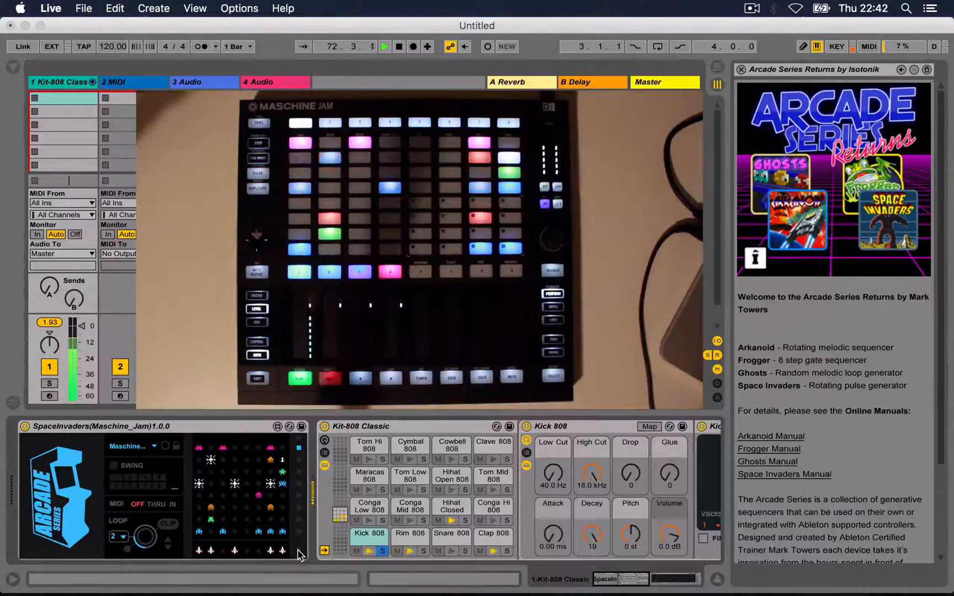
click(299, 551)
click(298, 551)
click(298, 551)
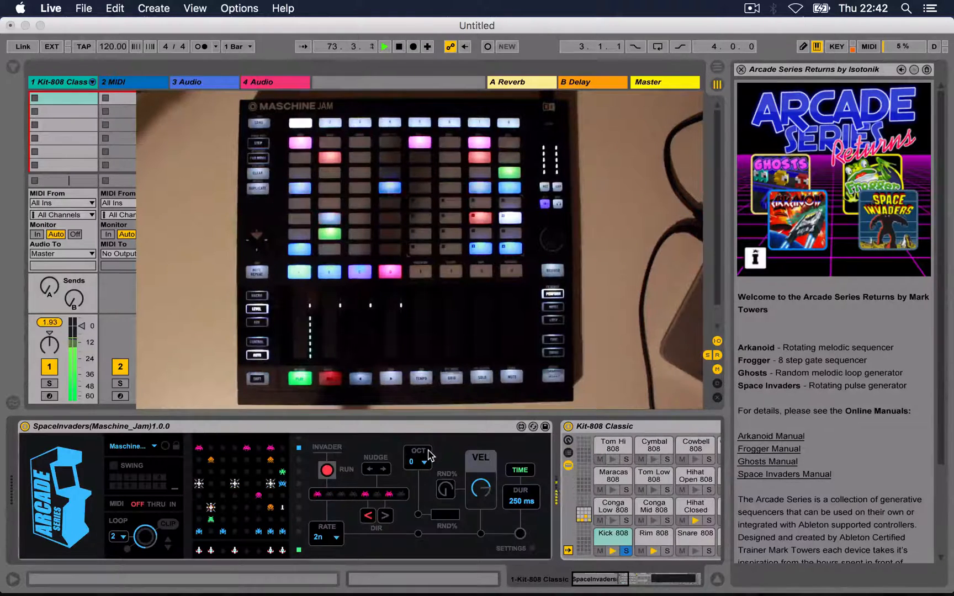
Step: Turn off the Kick 808 solo and toggle Run for the first- and third-row invaders
click(626, 553)
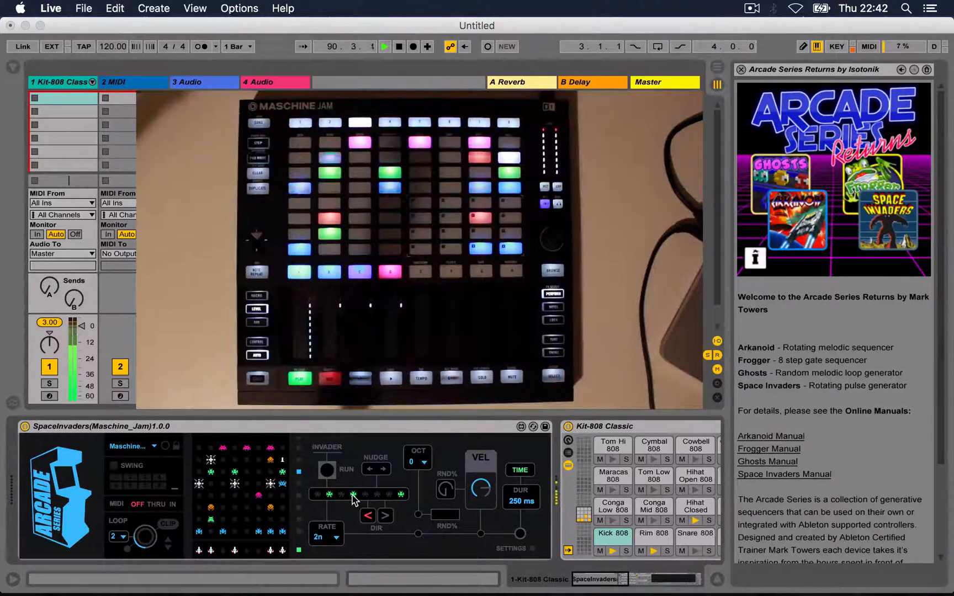
click(327, 470)
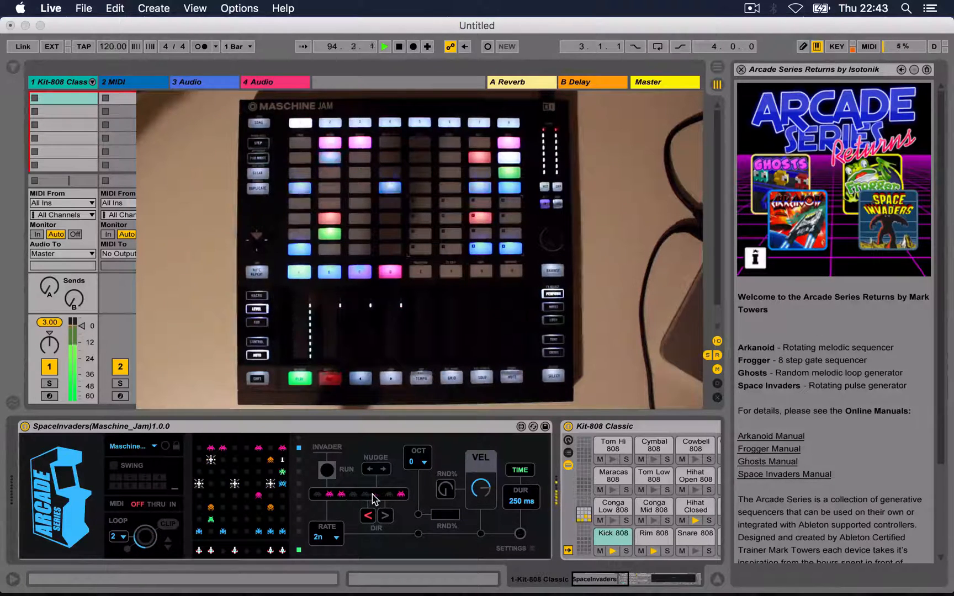
click(328, 471)
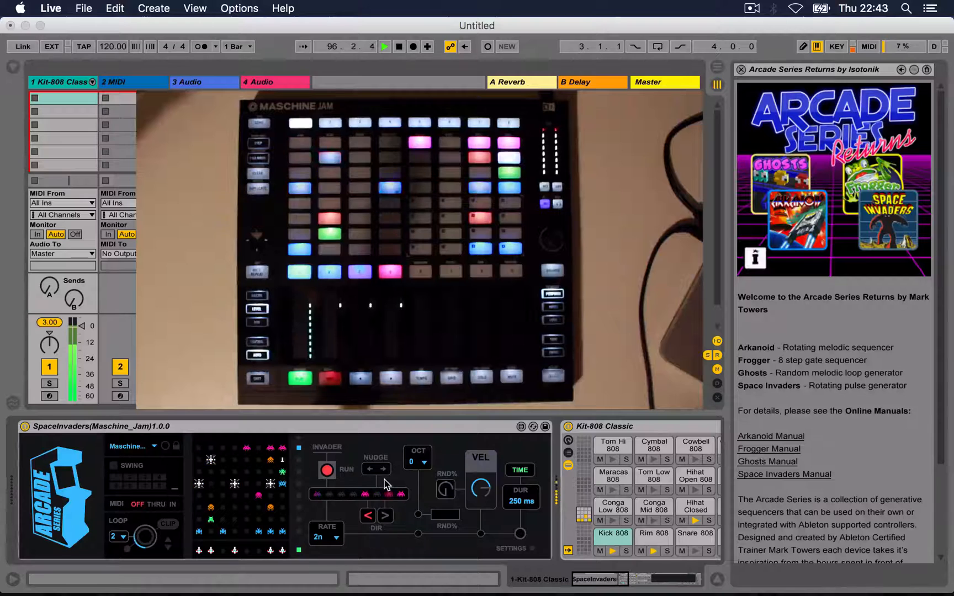
click(321, 471)
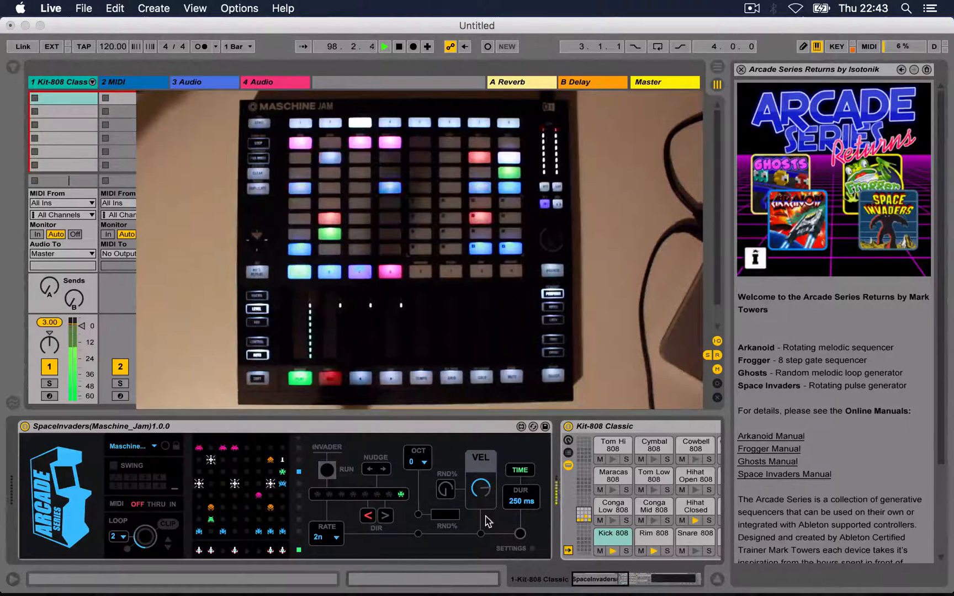
Step: View the Space Invaders settings page, then set the fifth-row invader's direction to right and its rate to 4n
click(532, 550)
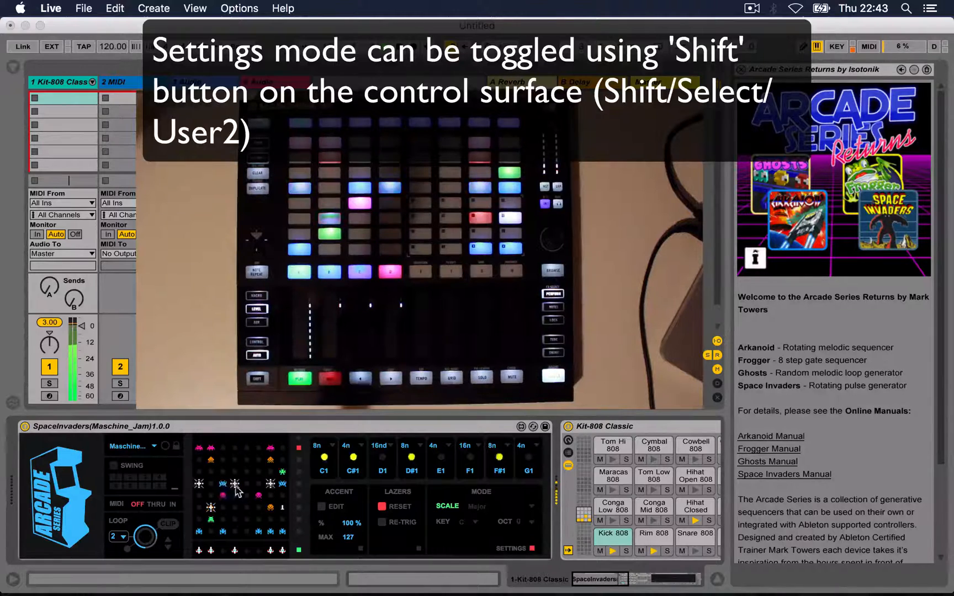
click(533, 548)
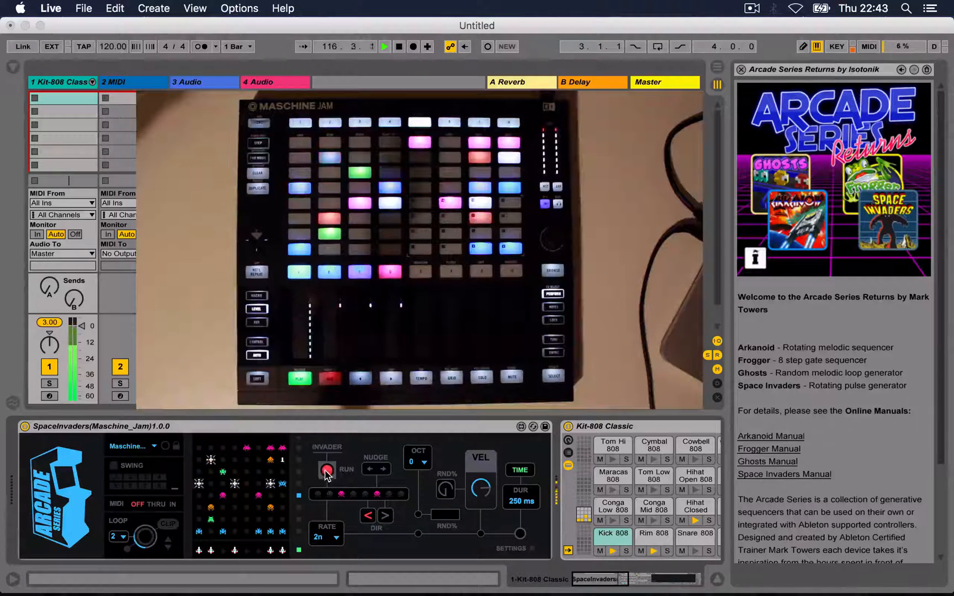
click(386, 516)
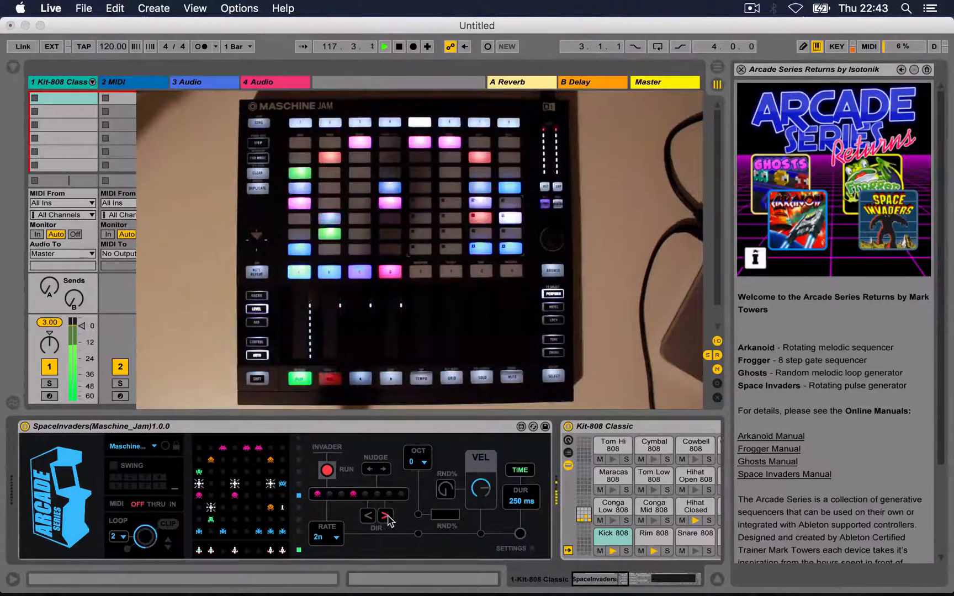
click(338, 535)
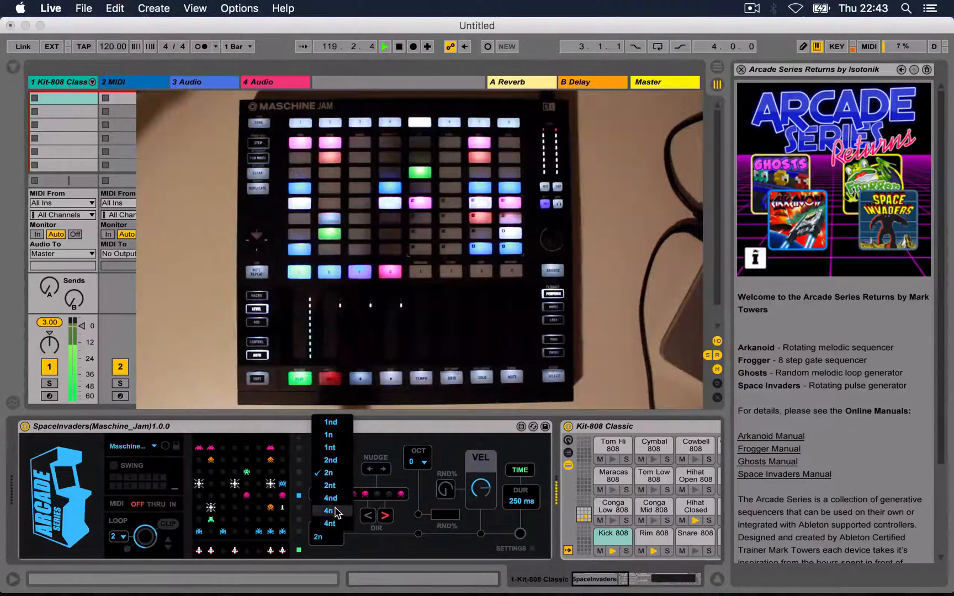
click(337, 512)
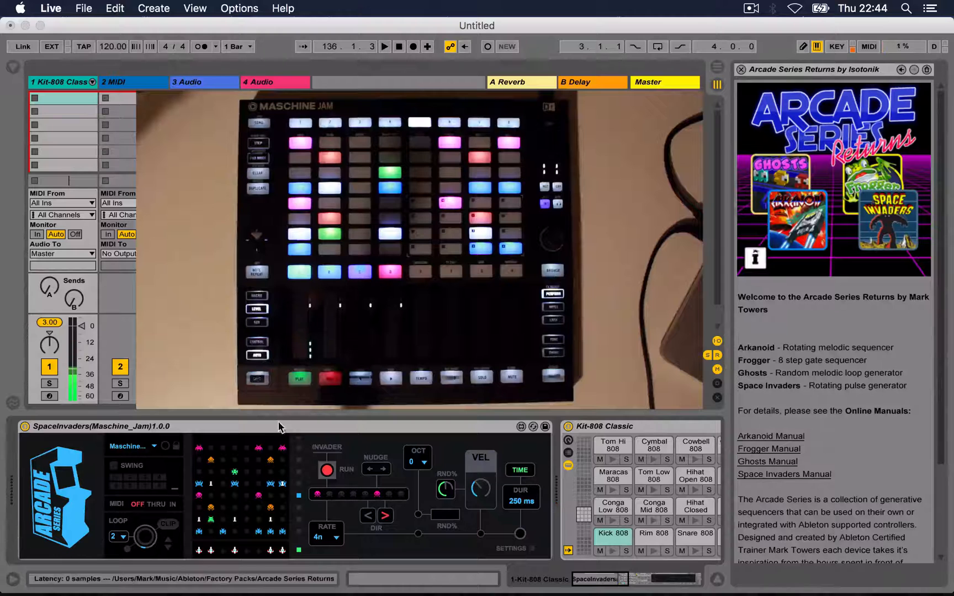
Step: Load the ALL RUN preset in the Space Invaders device, switch to the OLD BOX preset, and select the device
click(300, 442)
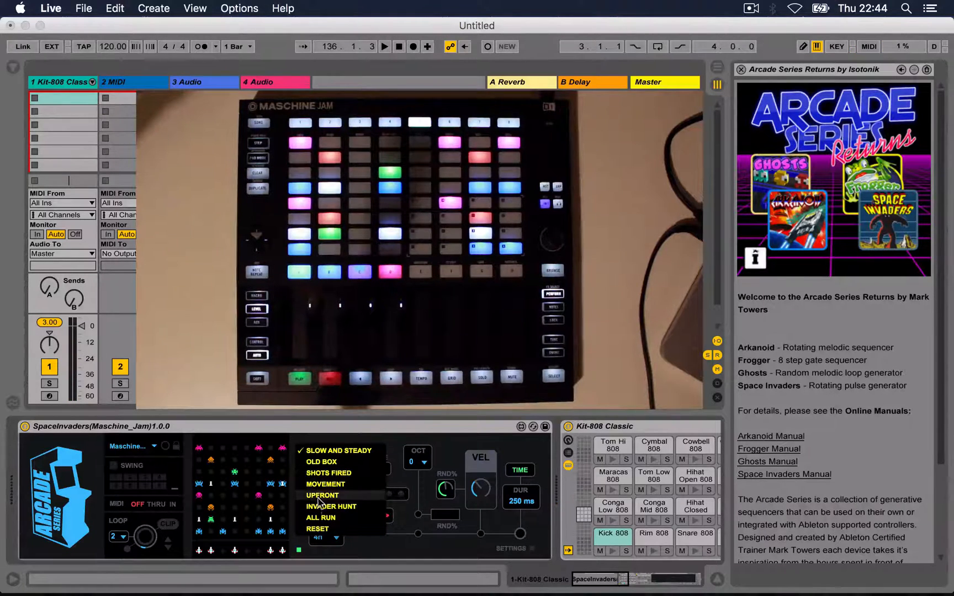
click(329, 518)
click(340, 435)
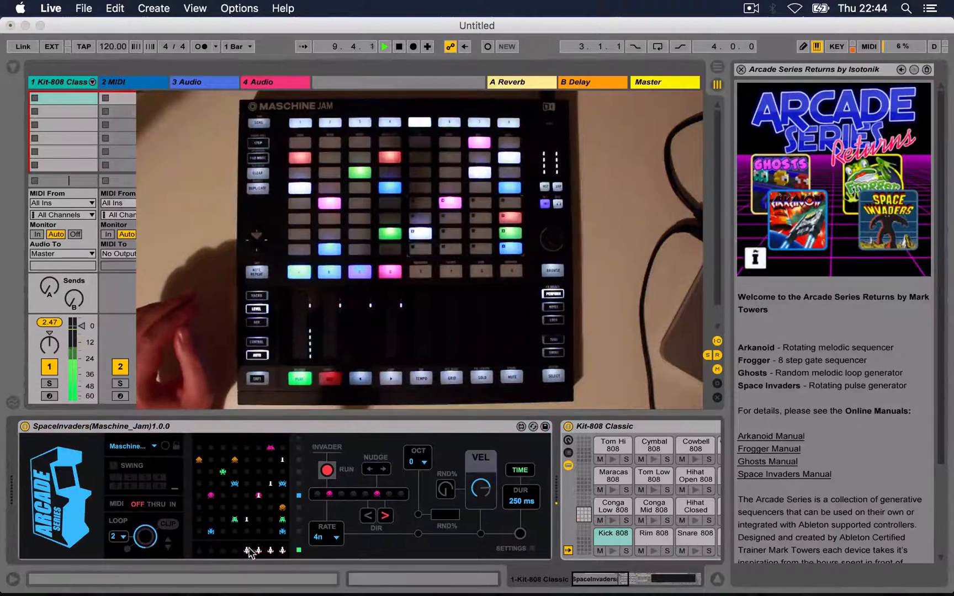
mouse_move(255, 594)
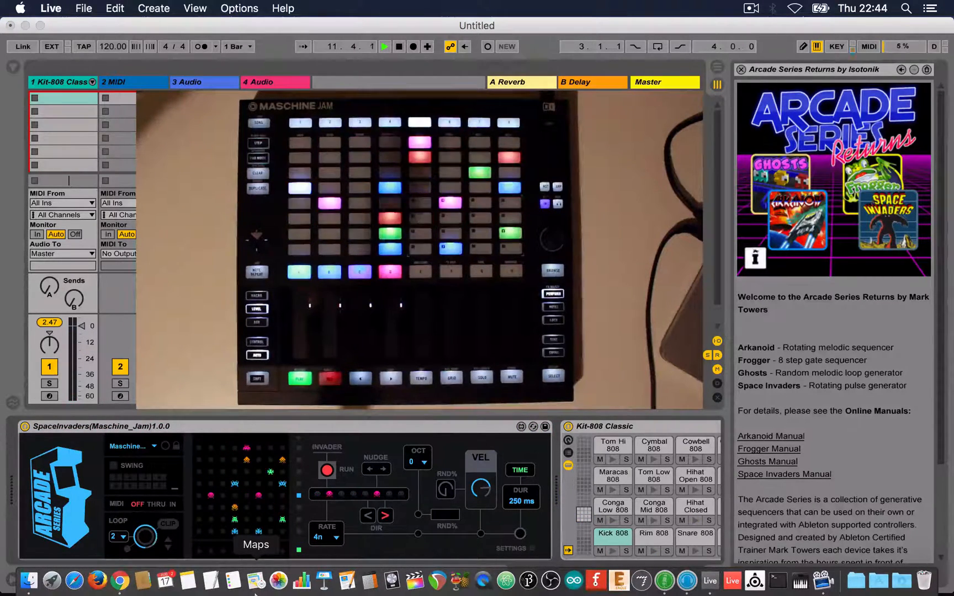
click(301, 445)
click(309, 463)
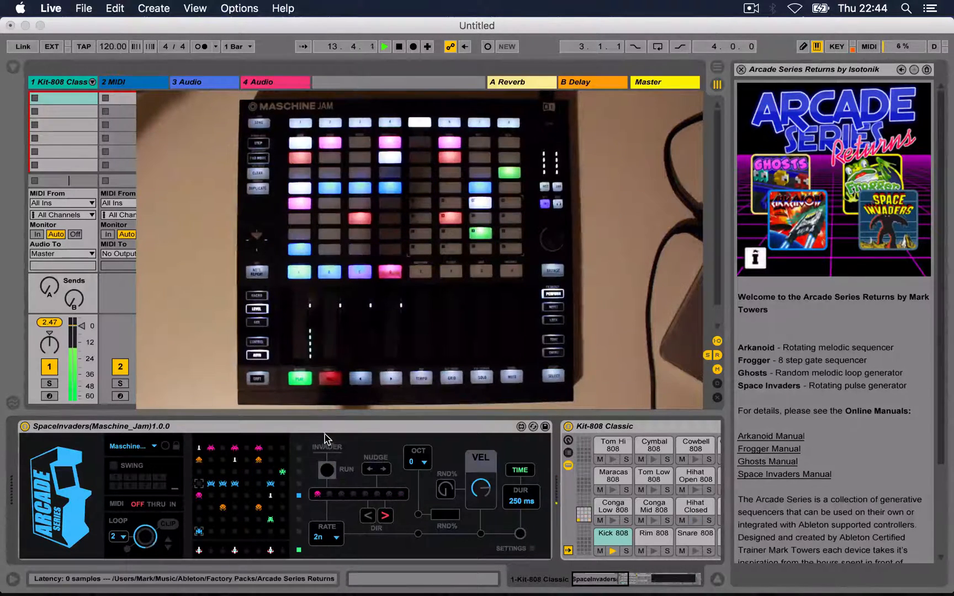
click(329, 430)
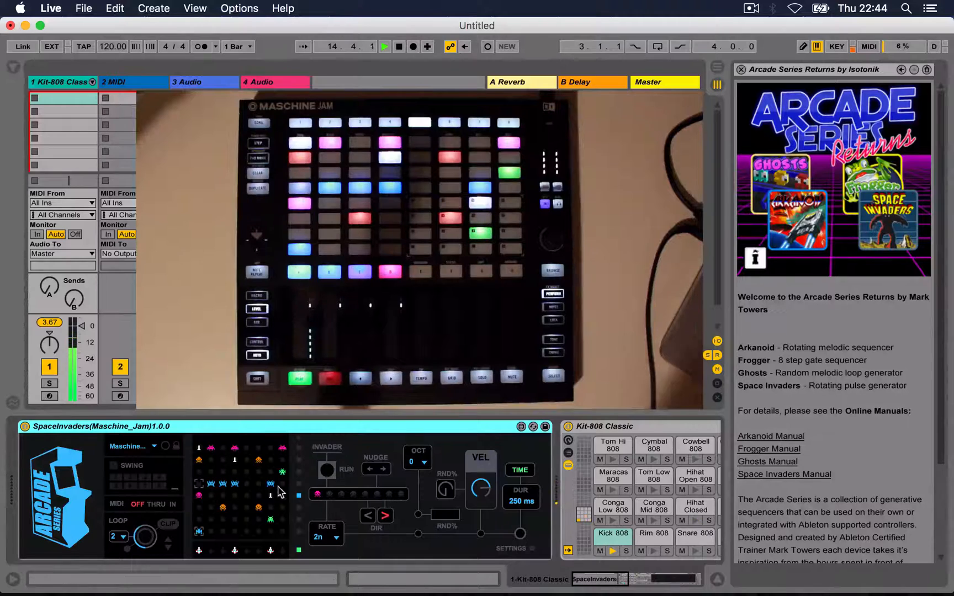
Step: Leave only the first laser active in the Space Invaders grid and turn on RE-TRIG in the laser settings
click(198, 552)
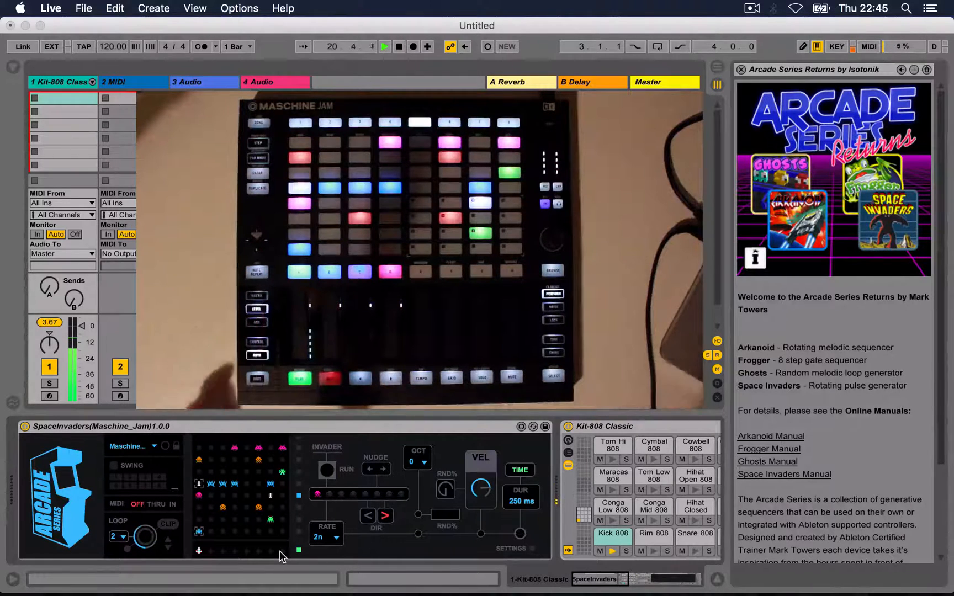
click(528, 546)
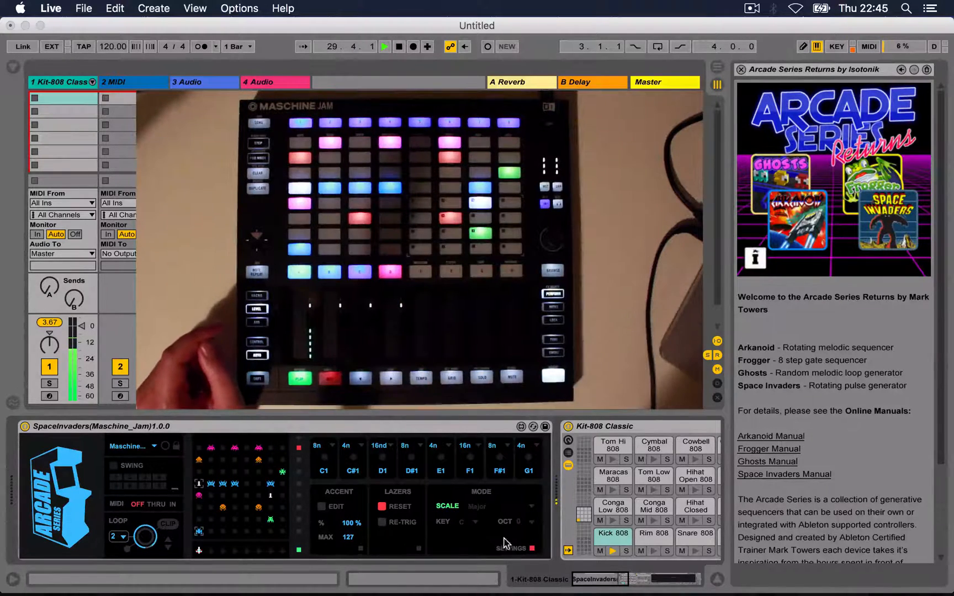
click(532, 549)
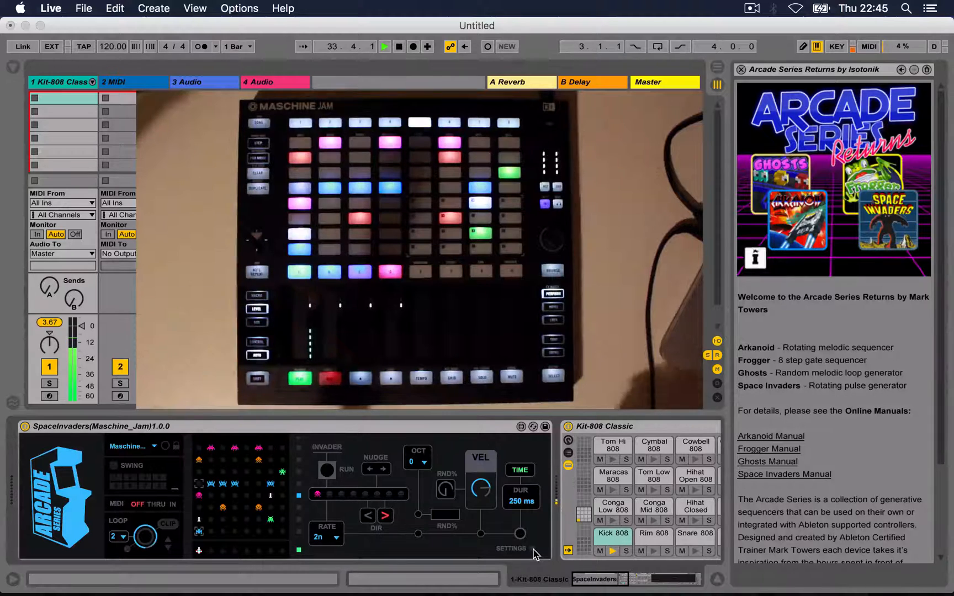
click(533, 549)
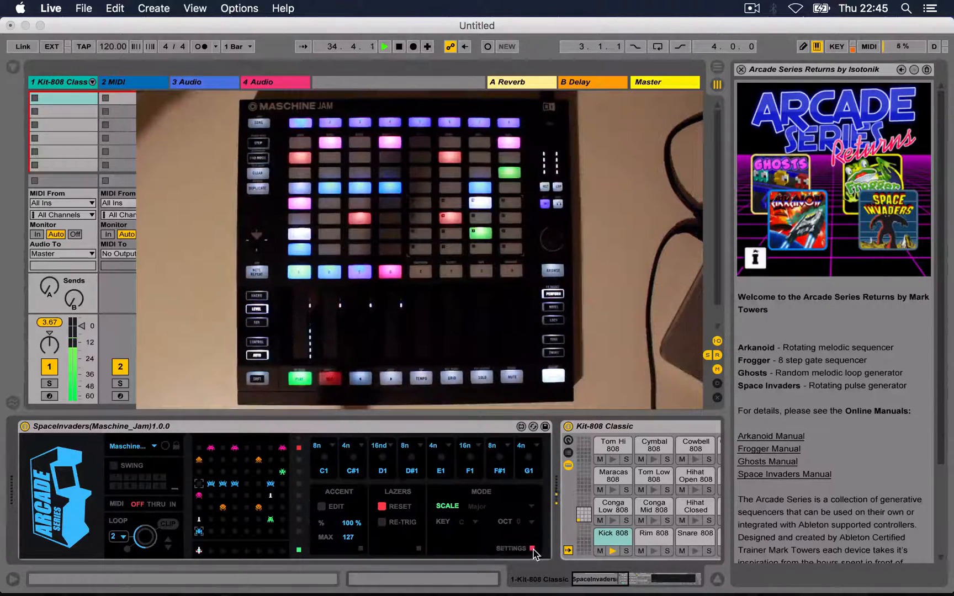
click(382, 522)
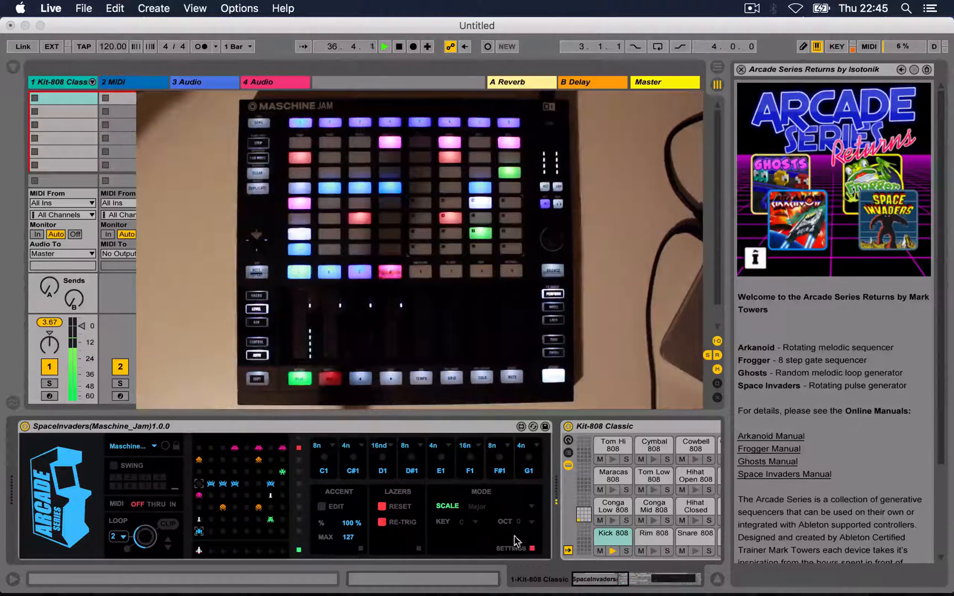
click(533, 549)
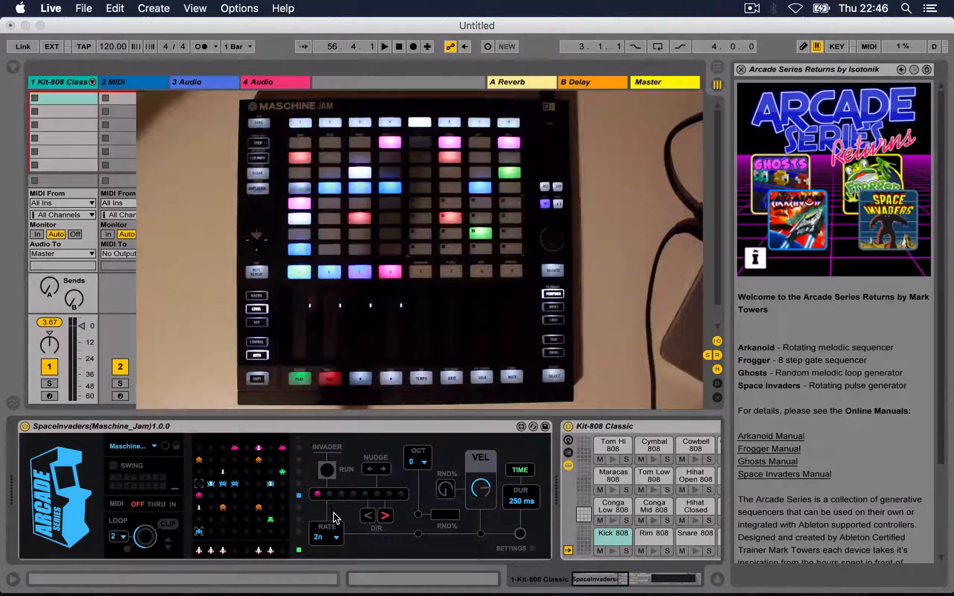
Step: Check the parameters of the fourth- and sixth-row invaders, then show the Space Invaders settings page
click(299, 484)
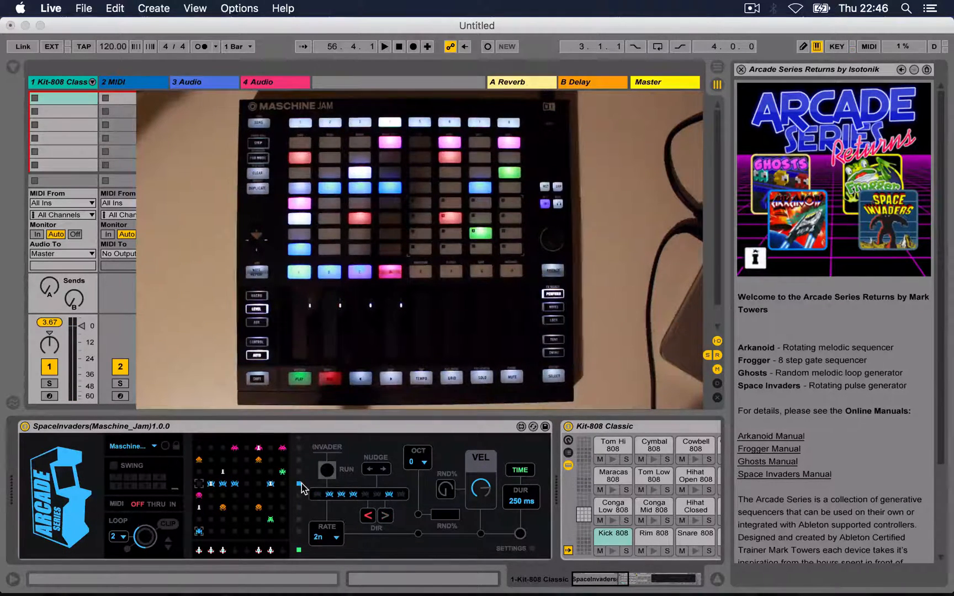
click(300, 506)
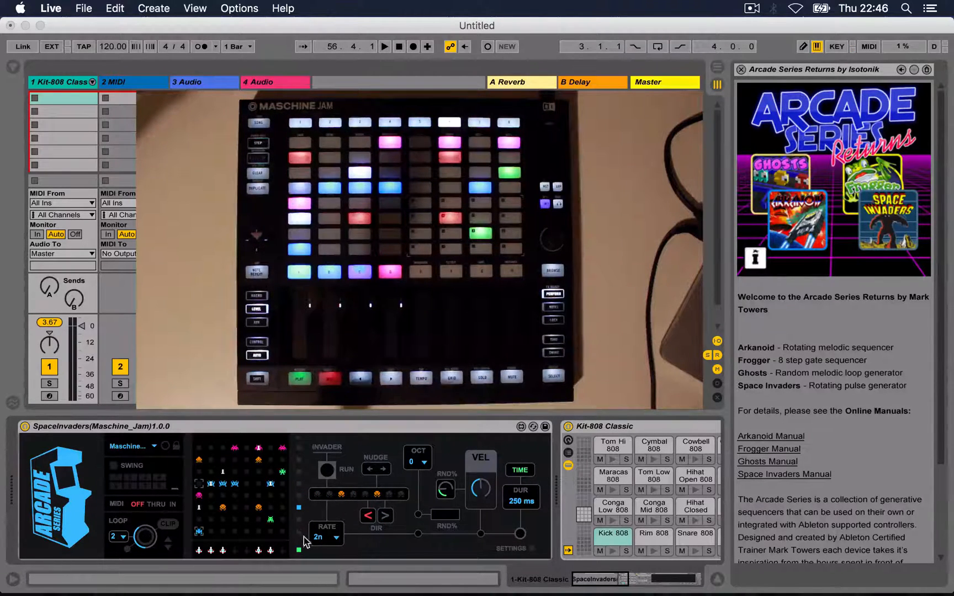
click(531, 549)
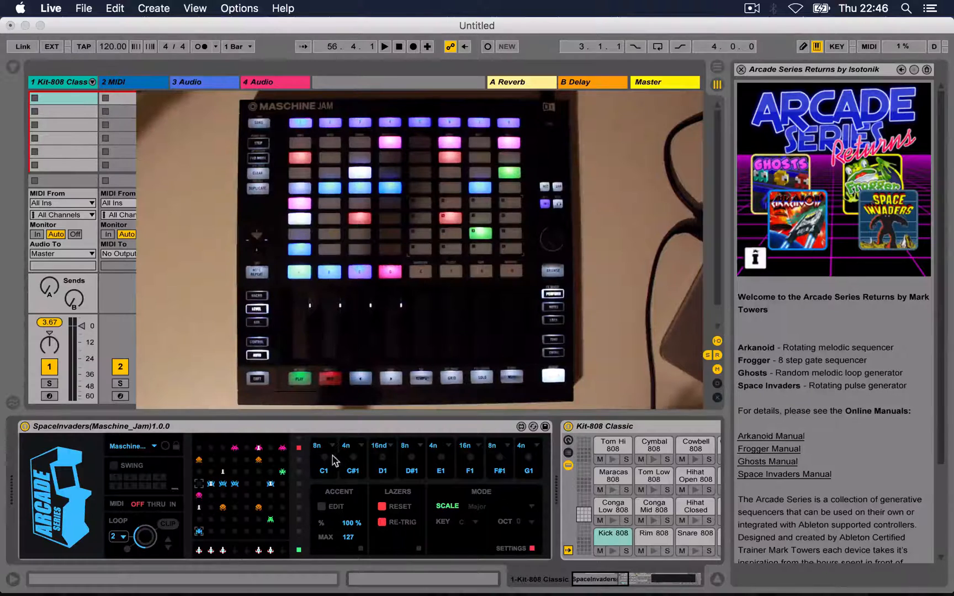
Step: Start playback and try rates of 16n and 32n for the D1 note, settling on 16n
key(space)
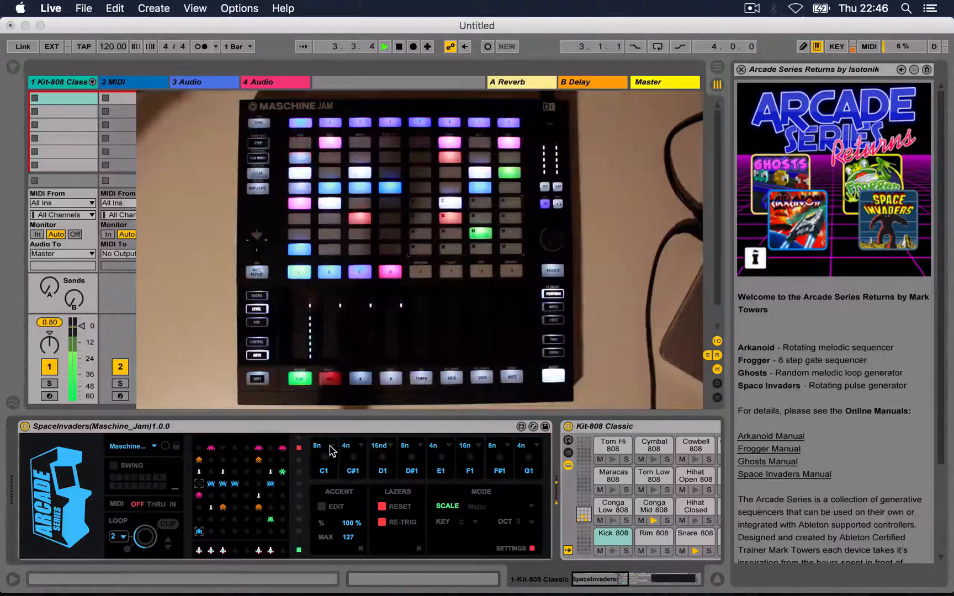
click(379, 445)
click(387, 423)
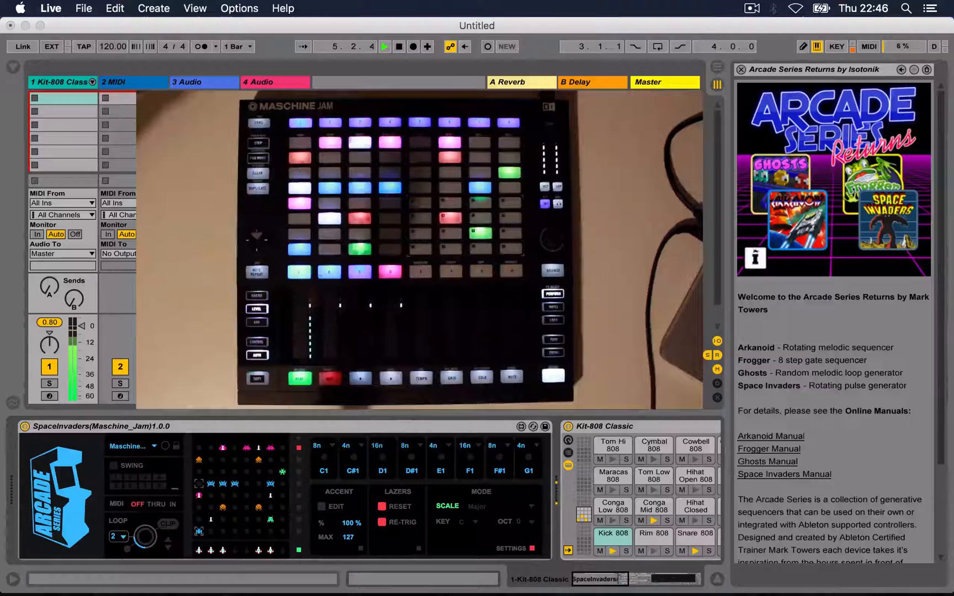
click(390, 451)
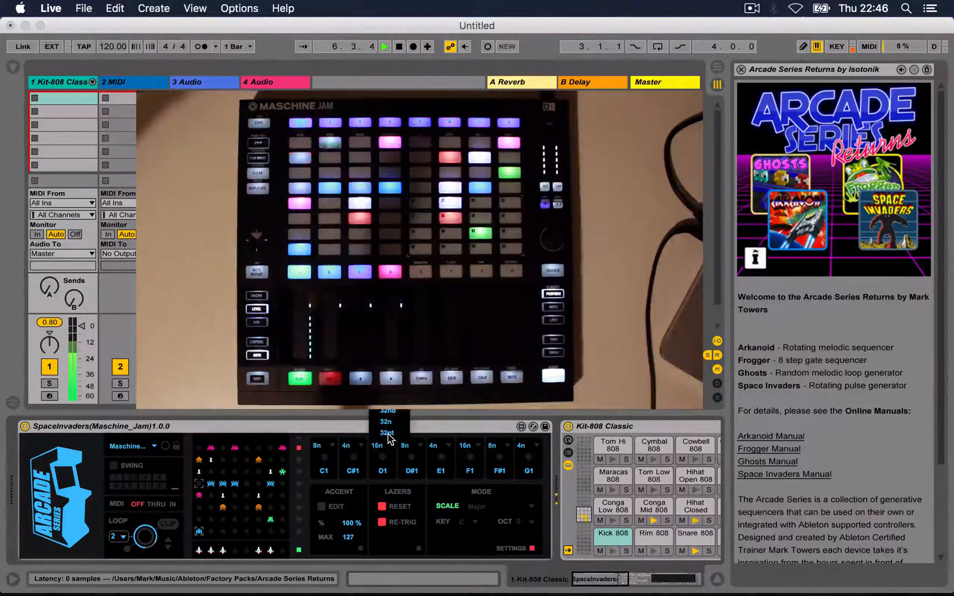
click(390, 424)
click(385, 442)
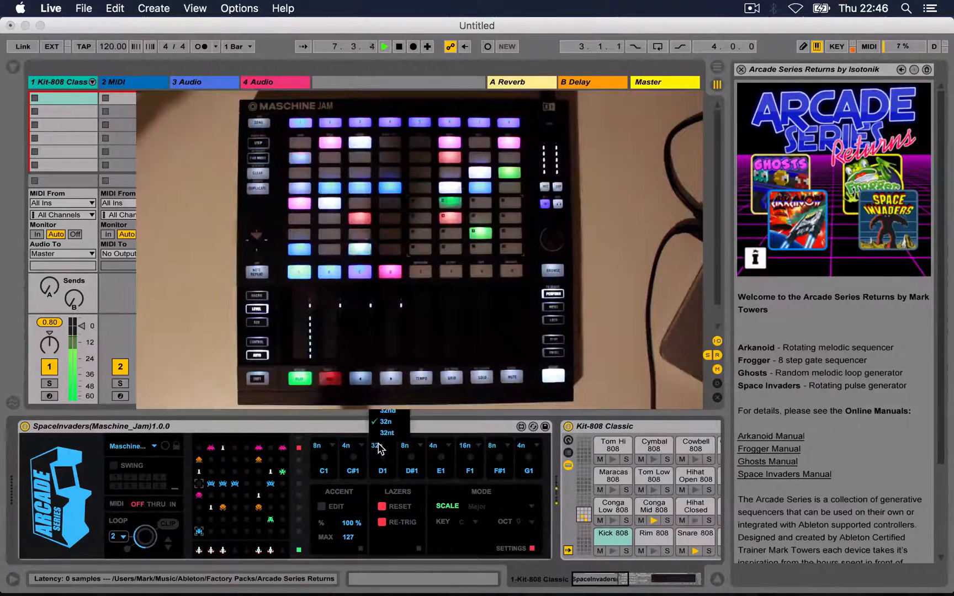
click(383, 424)
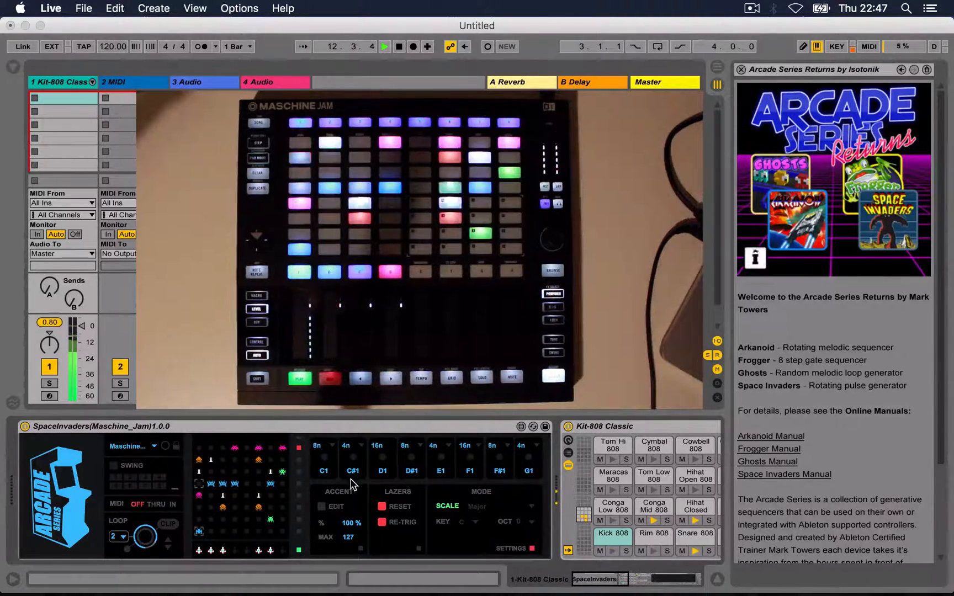
Step: Turn on accent editing in the Space Invaders settings and adjust the accent level, keeping 100 % and a MAX of 127
scroll(656, 542, right, 3)
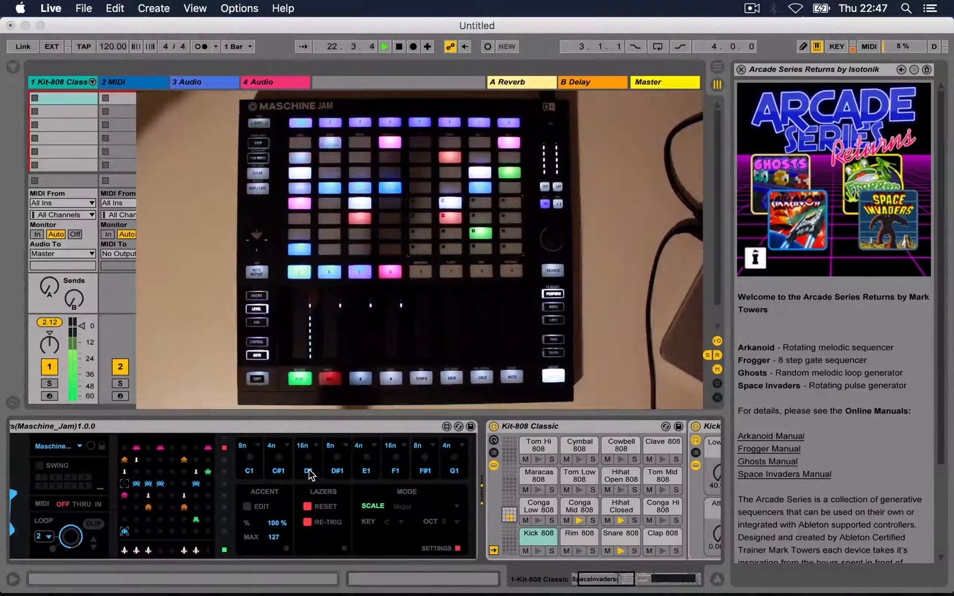
scroll(310, 475, left, 3)
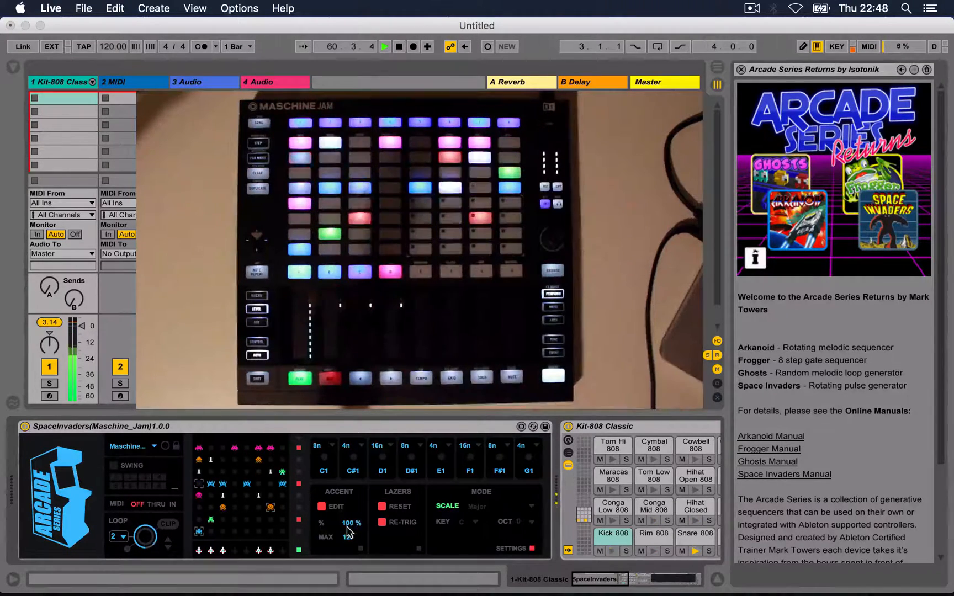
drag(353, 529, 353, 544)
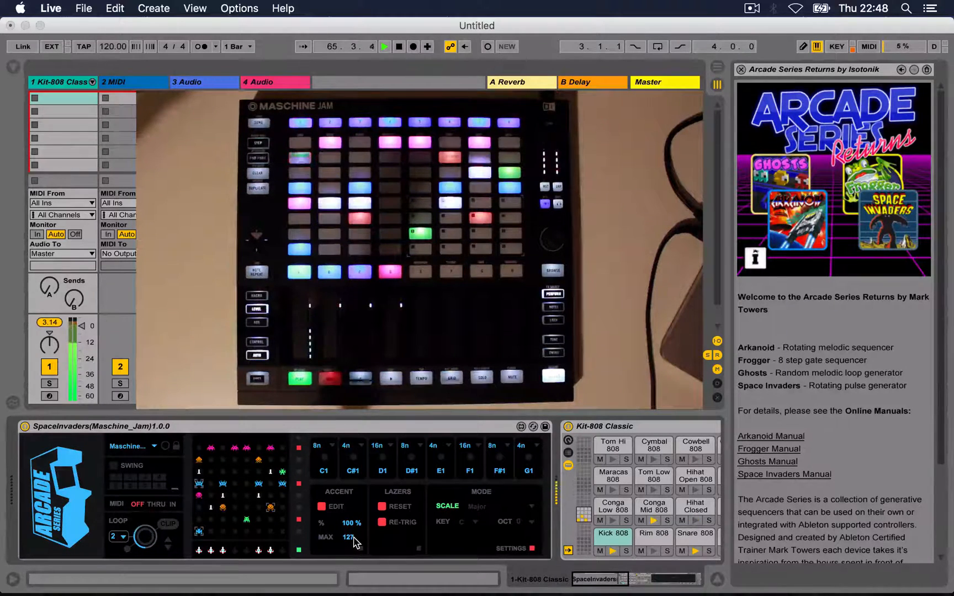
Step: Switch Space Invaders back and forth between its invader parameters and its settings page during playback
click(533, 549)
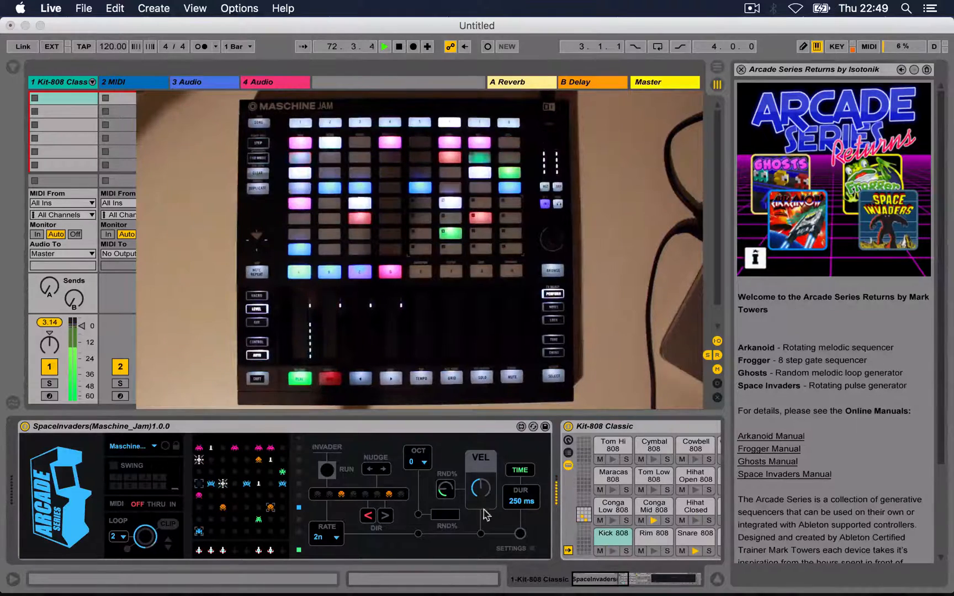
click(532, 549)
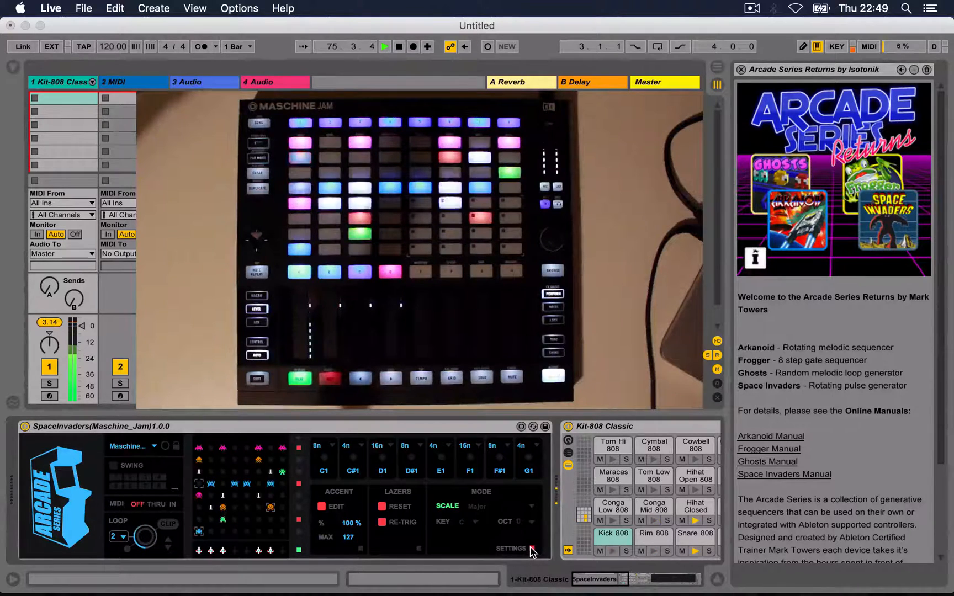
click(532, 549)
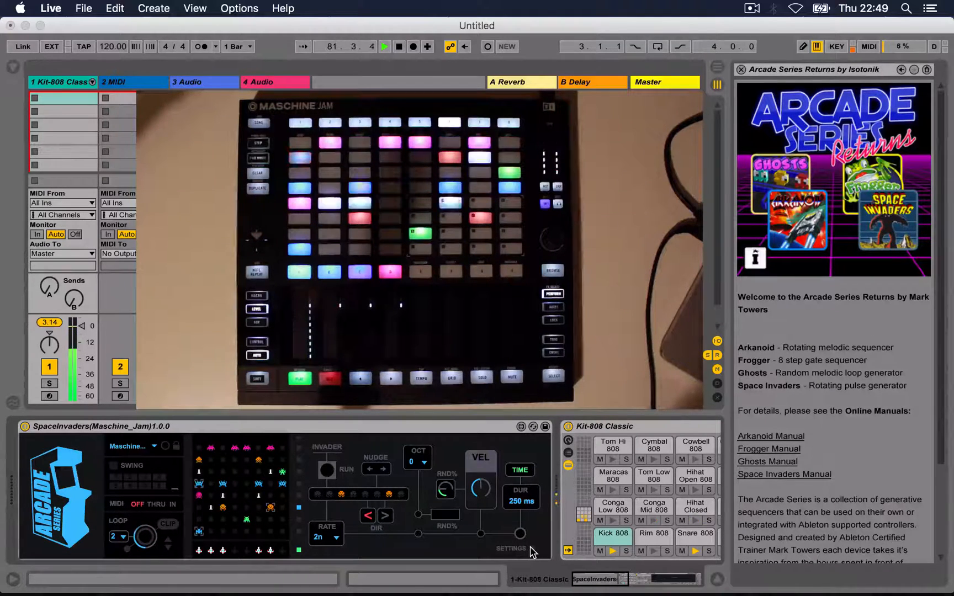
click(532, 550)
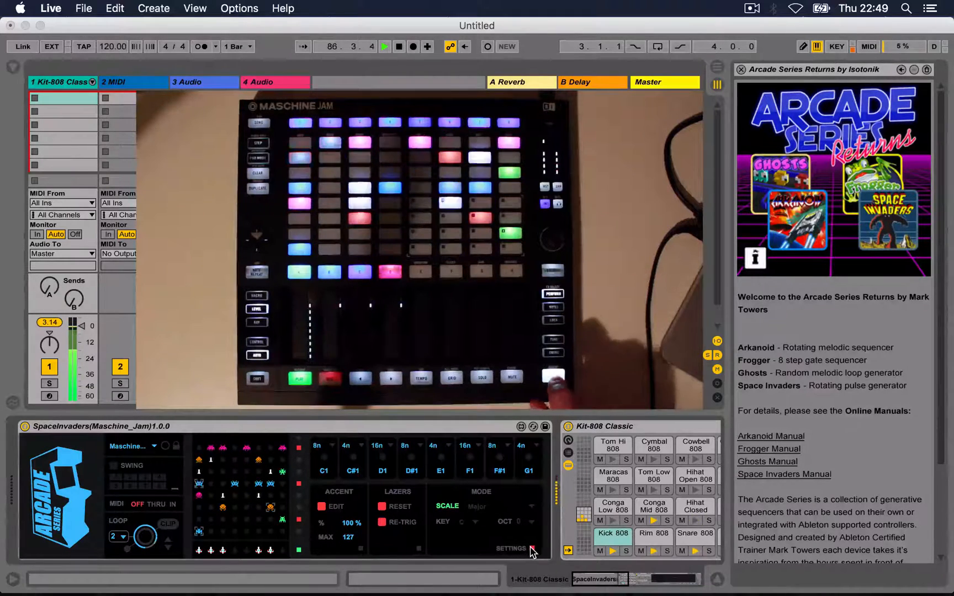
click(532, 548)
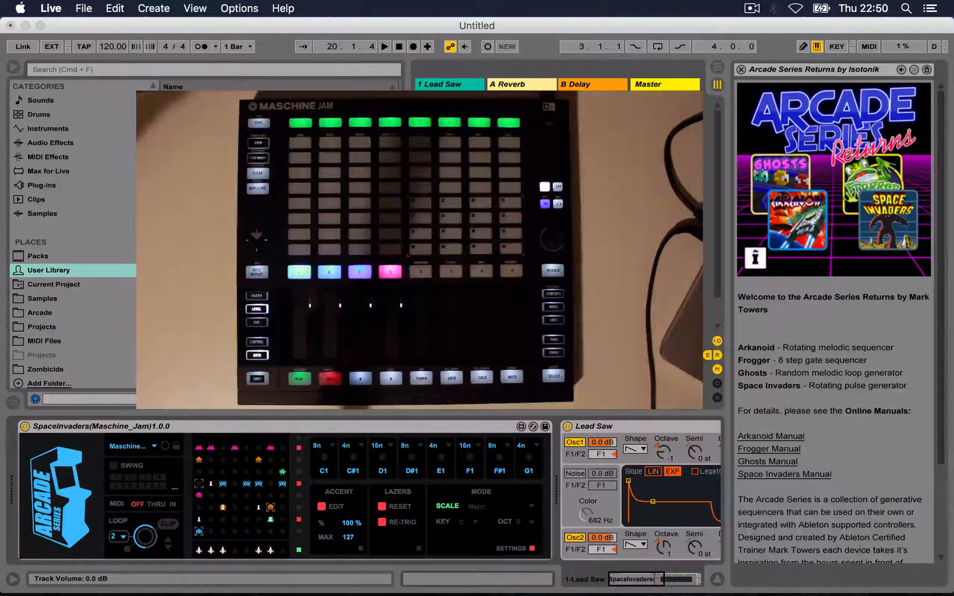
Step: Turn on SCALE mode in the Space Invaders settings on the Lead Saw track and browse the scales, keeping Major
click(407, 428)
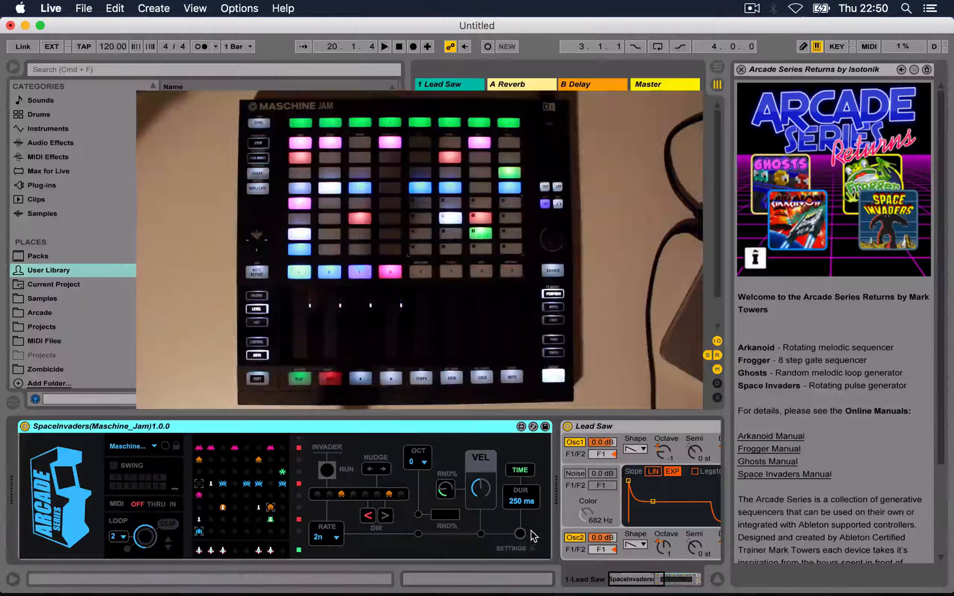
click(533, 548)
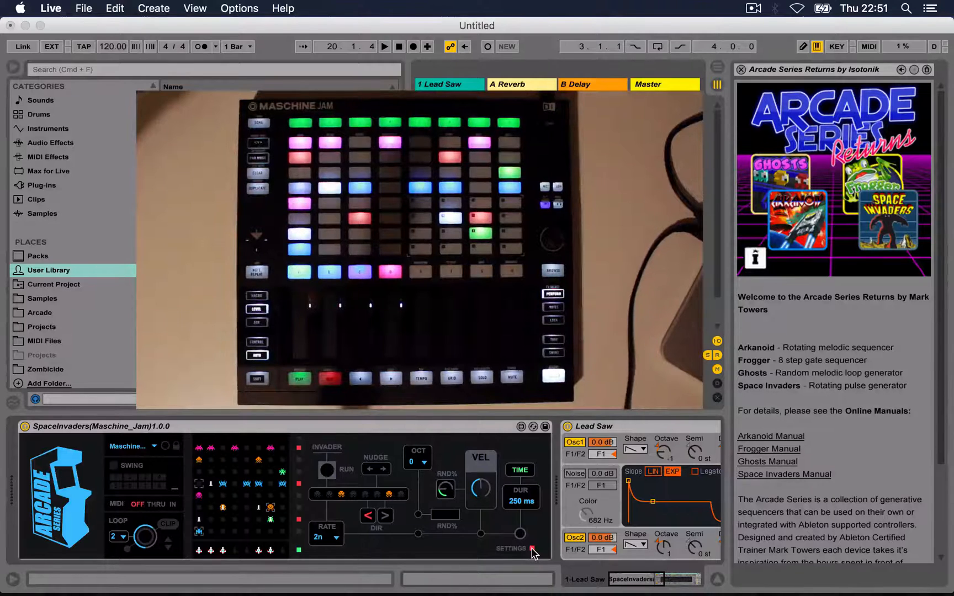
click(533, 549)
click(532, 549)
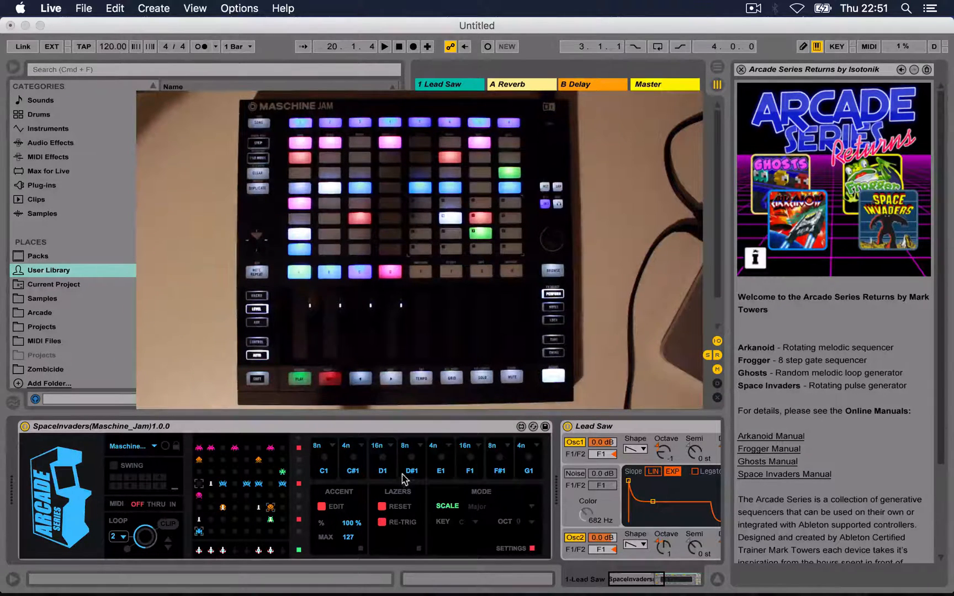
click(449, 507)
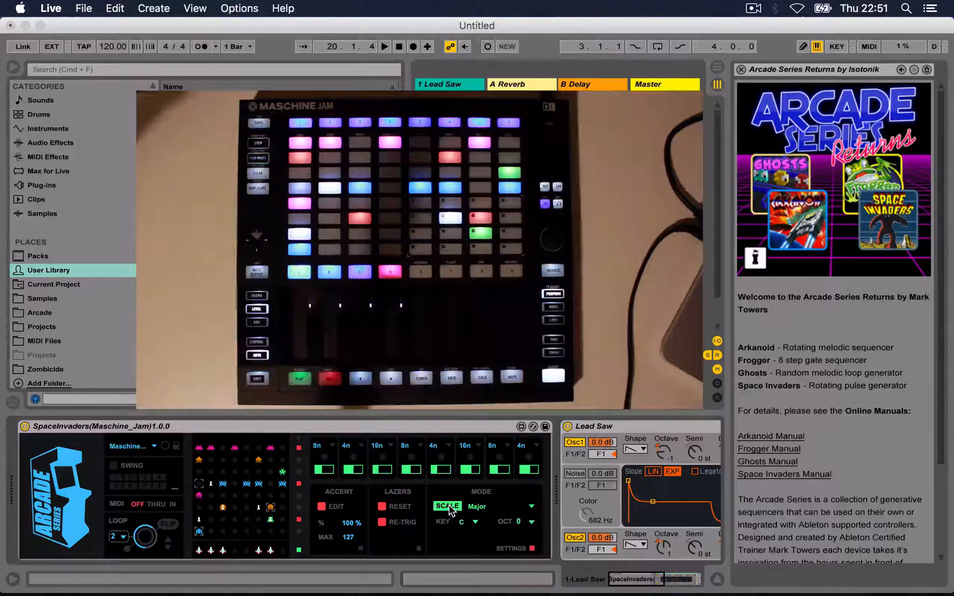
click(478, 506)
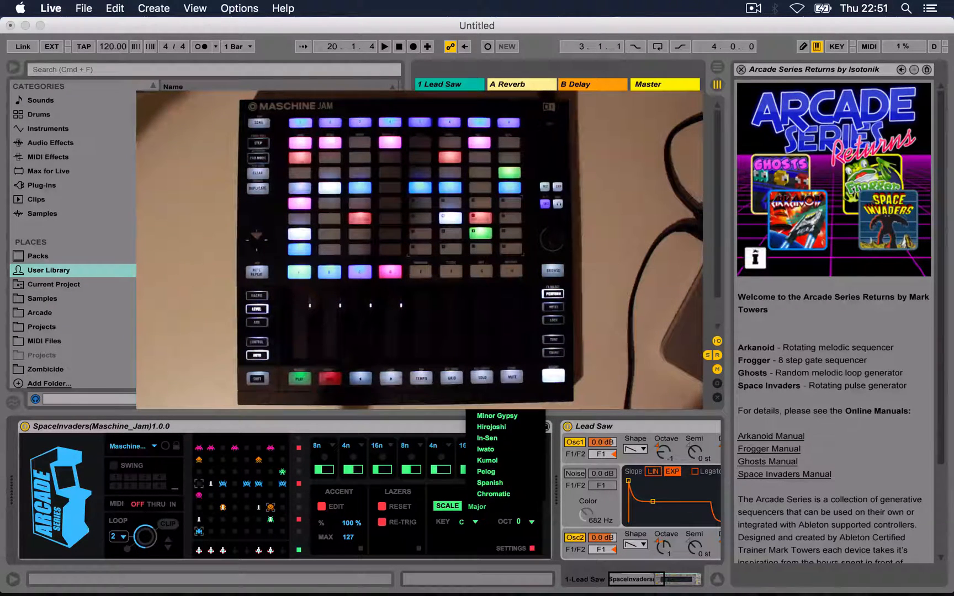
click(411, 429)
click(411, 429)
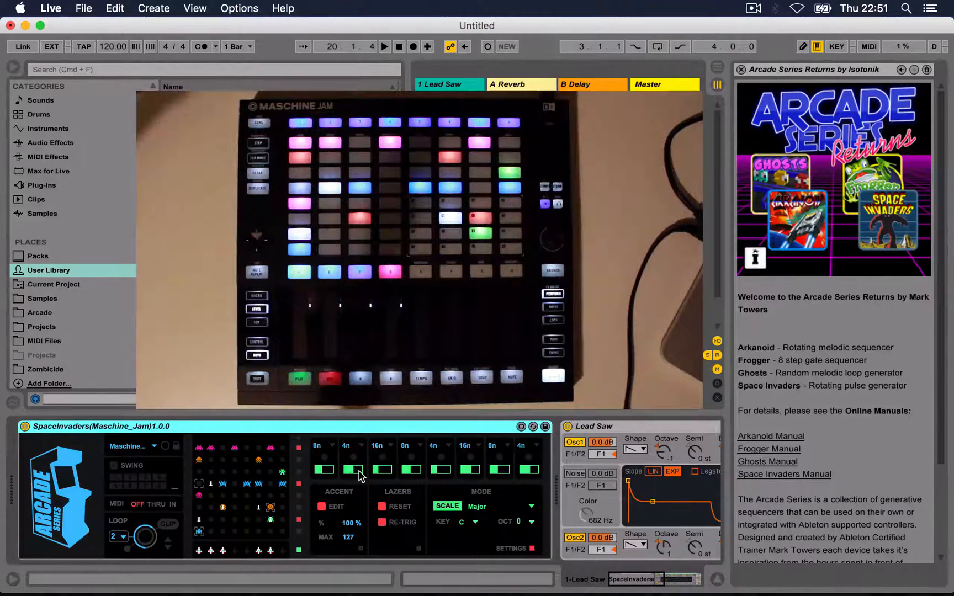
Step: Start playback and set the Space Invaders scale to Minor Pentatonic
key(space)
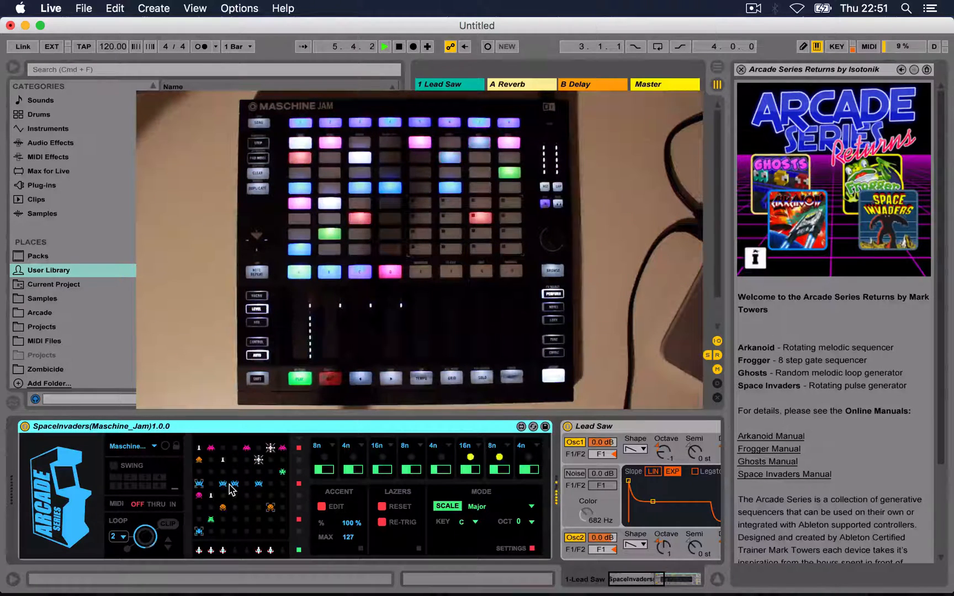
click(410, 471)
drag(467, 469, 480, 469)
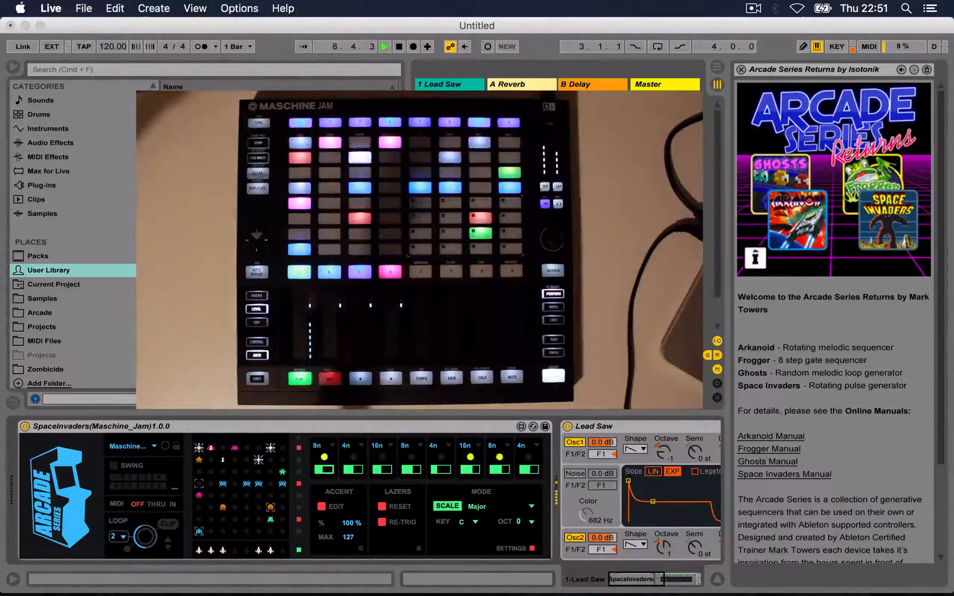
click(511, 508)
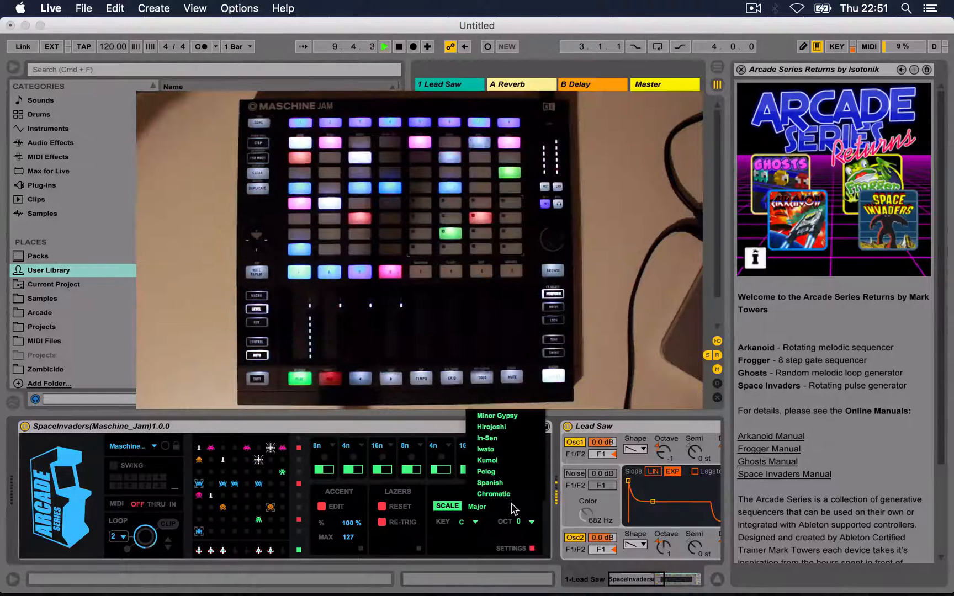
click(499, 337)
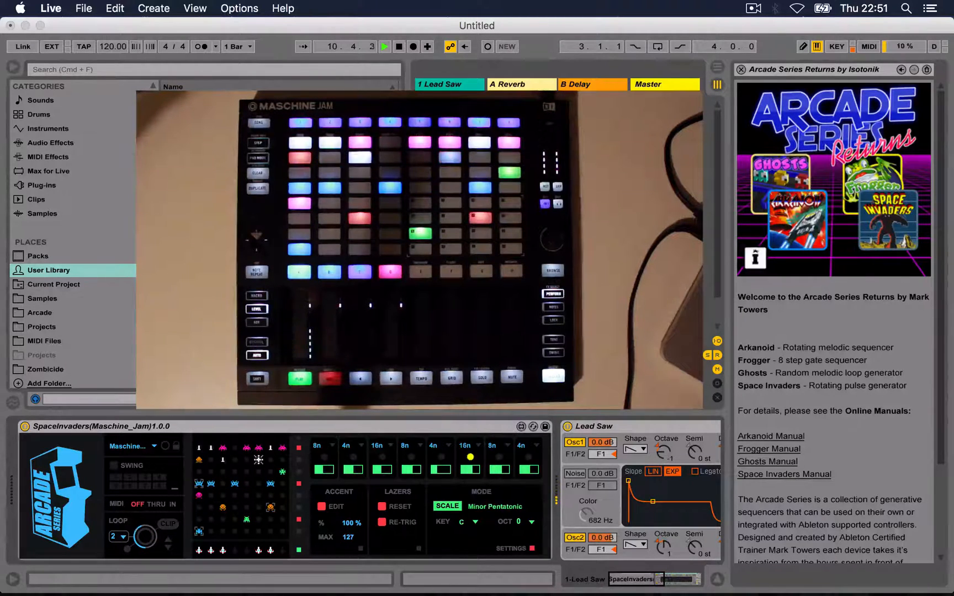
click(465, 430)
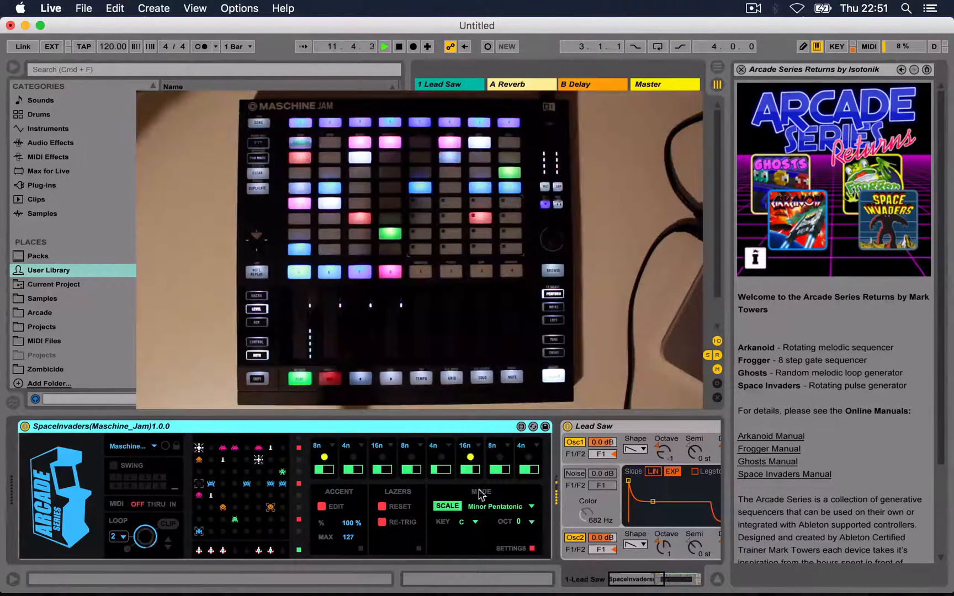
Step: Set the Space Invaders scale key to D# and the octave to +1
click(475, 523)
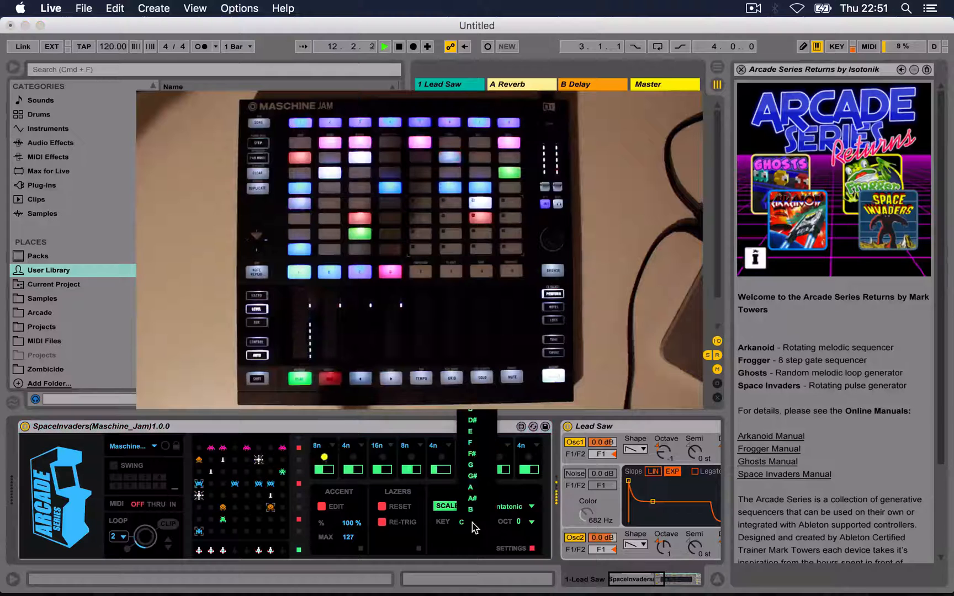
click(477, 421)
click(528, 525)
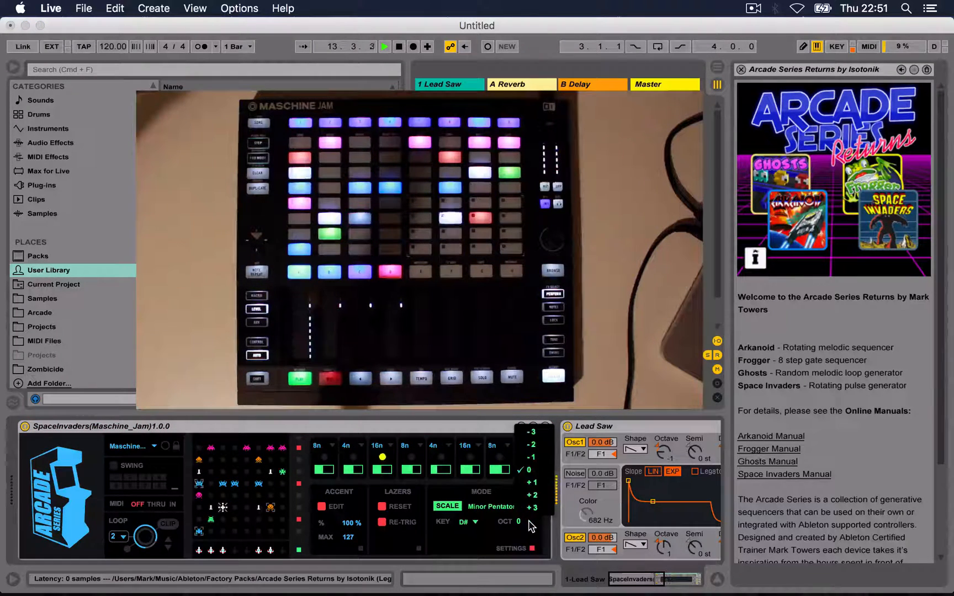
click(531, 483)
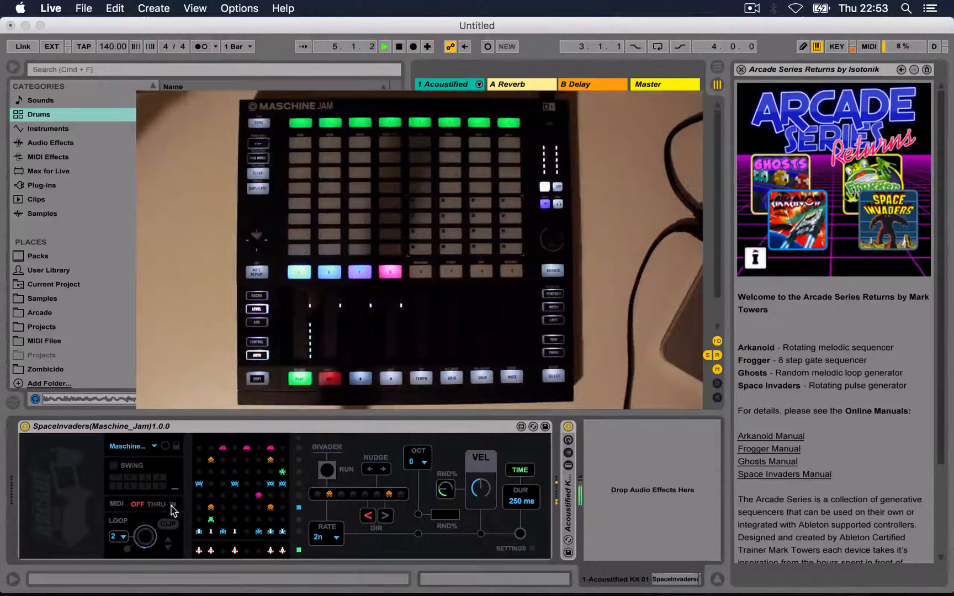
Step: Turn on SWING on the Acoustified track's Space Invaders and try another rate for the D1 note, settling on 16nd
click(113, 465)
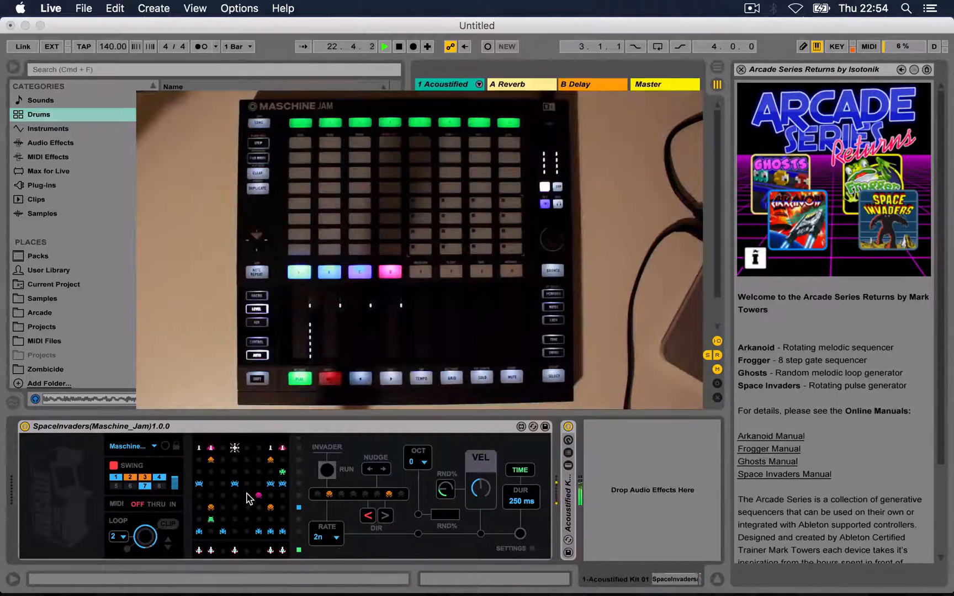
click(529, 549)
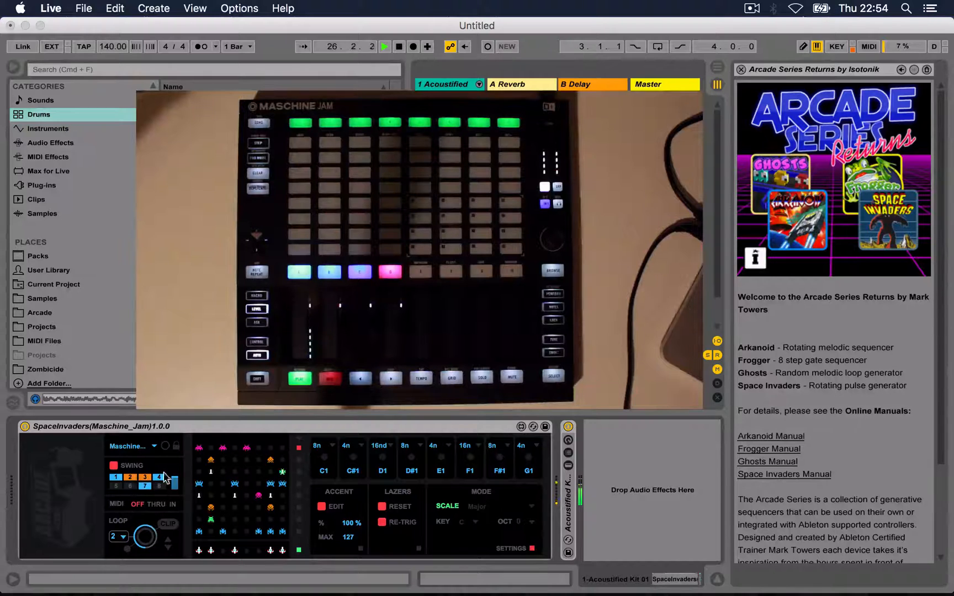
click(384, 446)
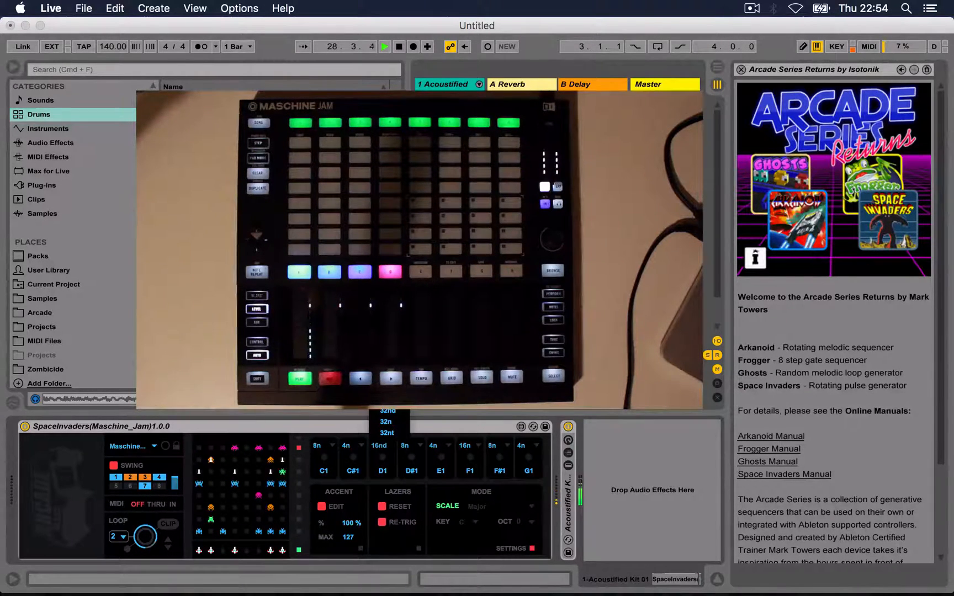
click(386, 388)
click(382, 446)
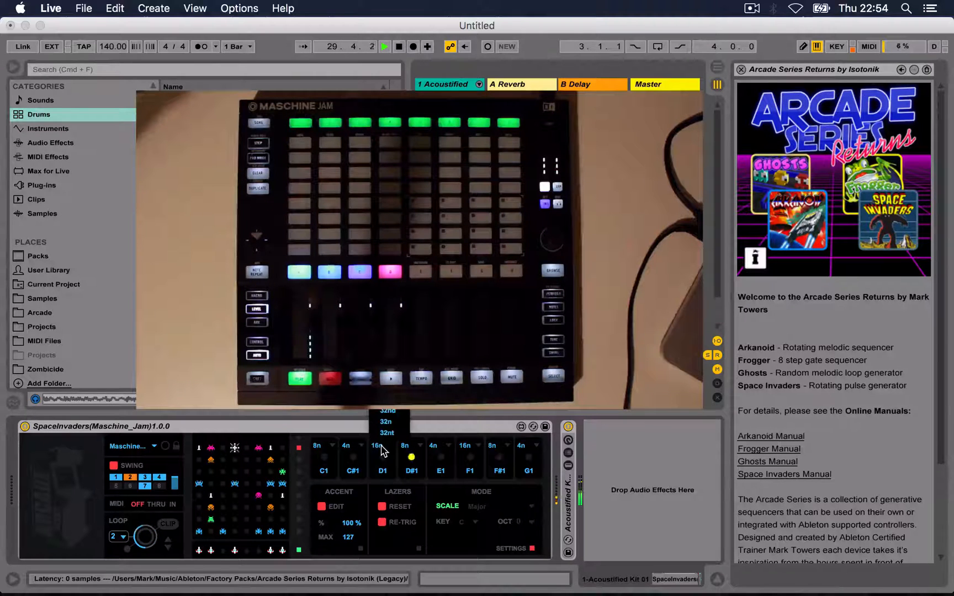
click(387, 388)
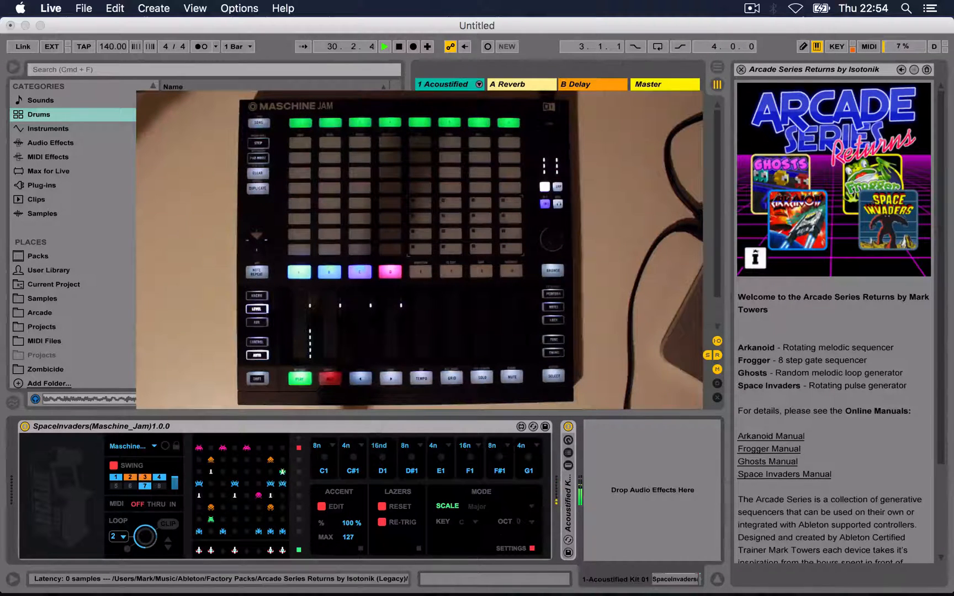
click(533, 549)
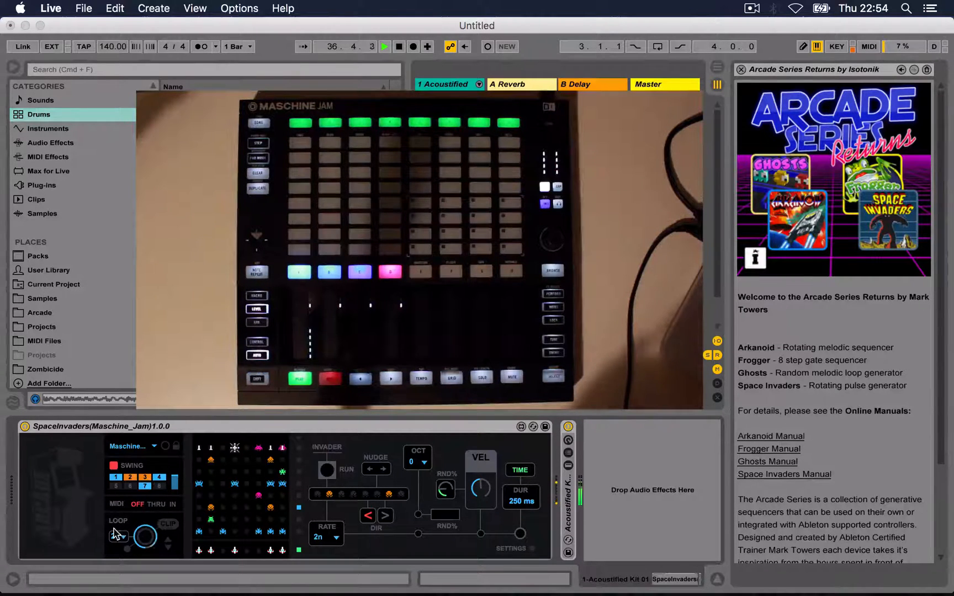
Step: Load the ALL RUN preset in Space Invaders and start playback
drag(143, 525, 141, 544)
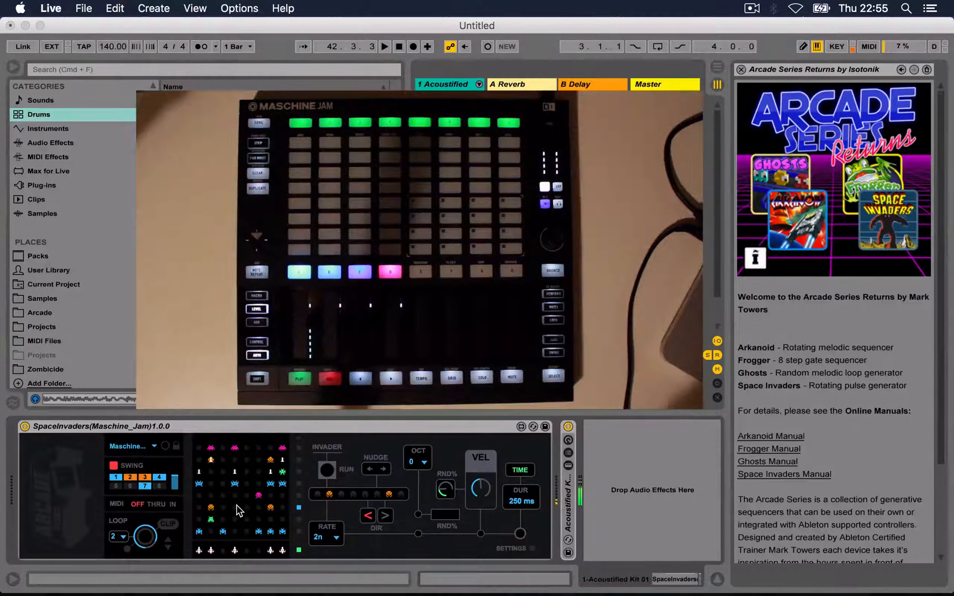
click(328, 448)
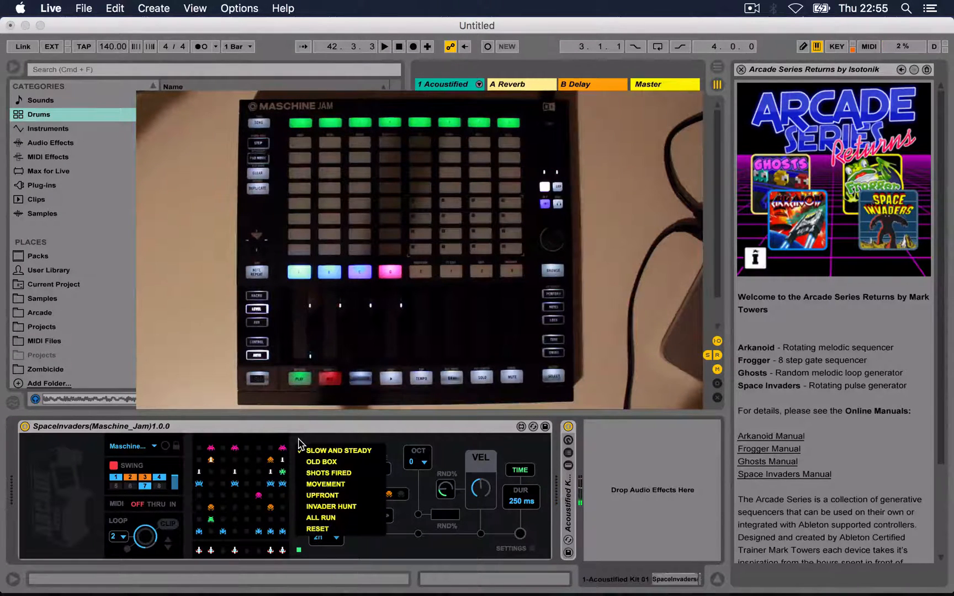
click(319, 528)
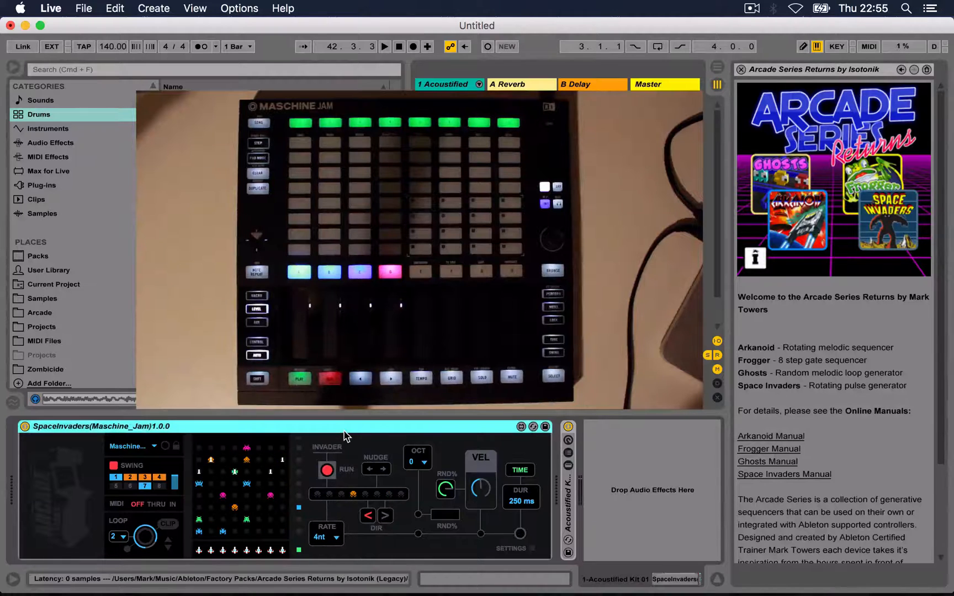
key(space)
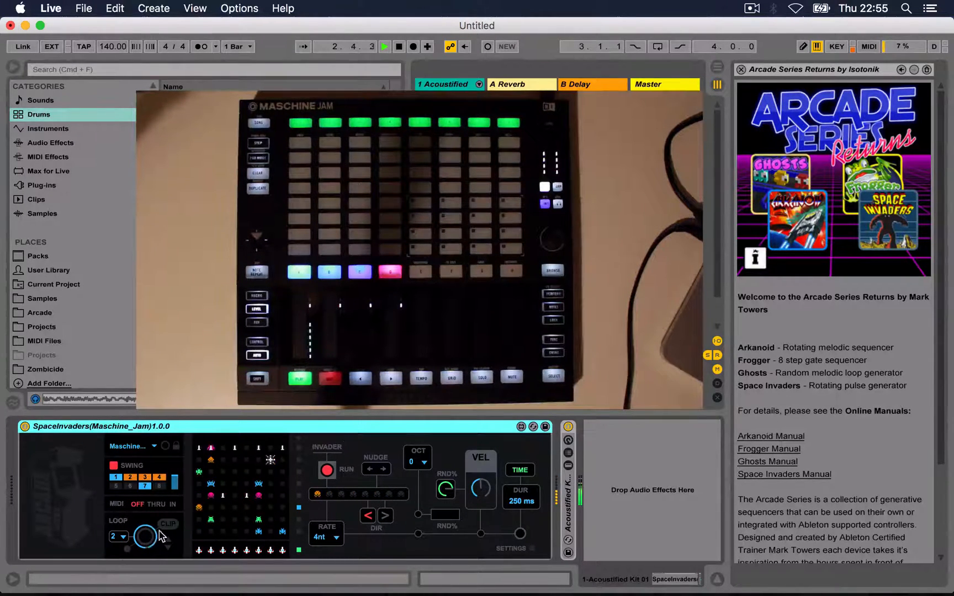
Step: Keep the Space Invaders loop length at 2, turn on the looper and export the captured loop to a clip
click(119, 536)
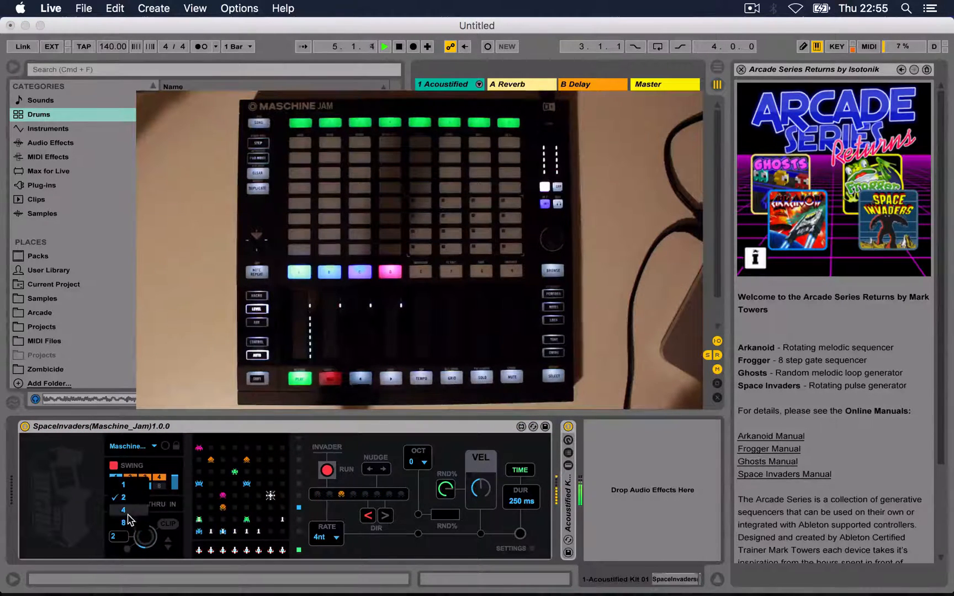
click(118, 547)
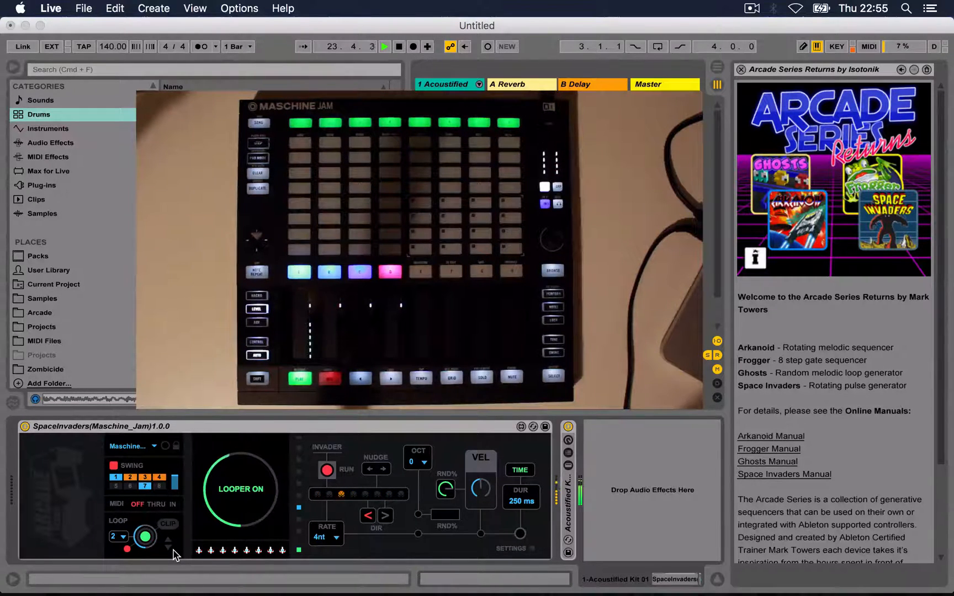
click(167, 525)
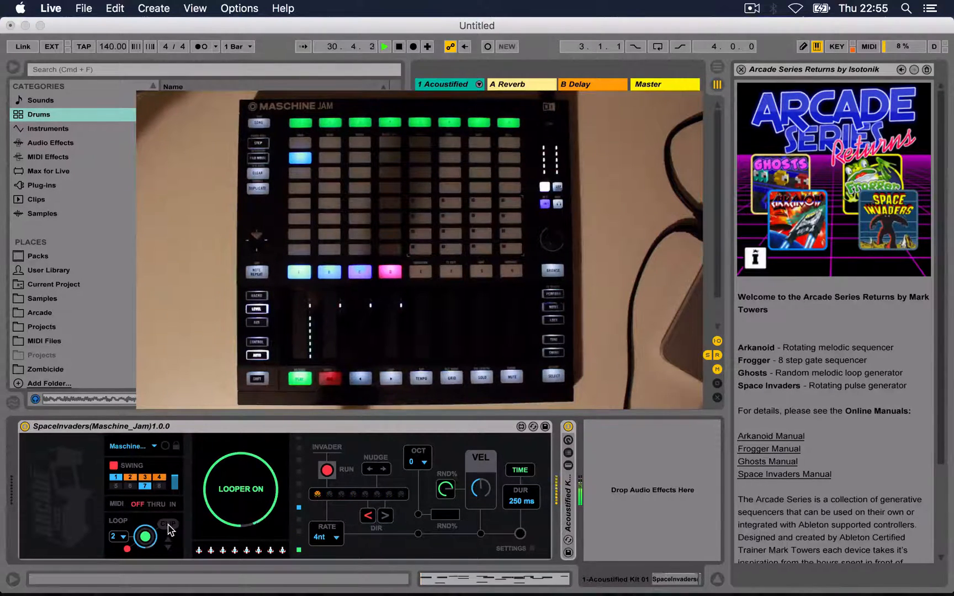
Step: Examine the notes in the Acoustified track's captured clip, then return to the Space Invaders device
double_click(475, 113)
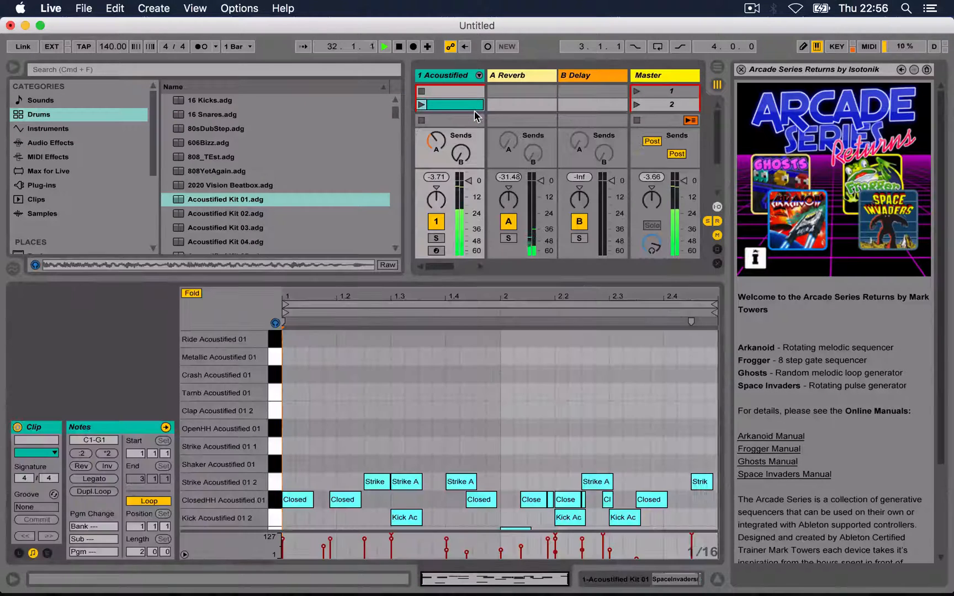
scroll(407, 492, down, 5)
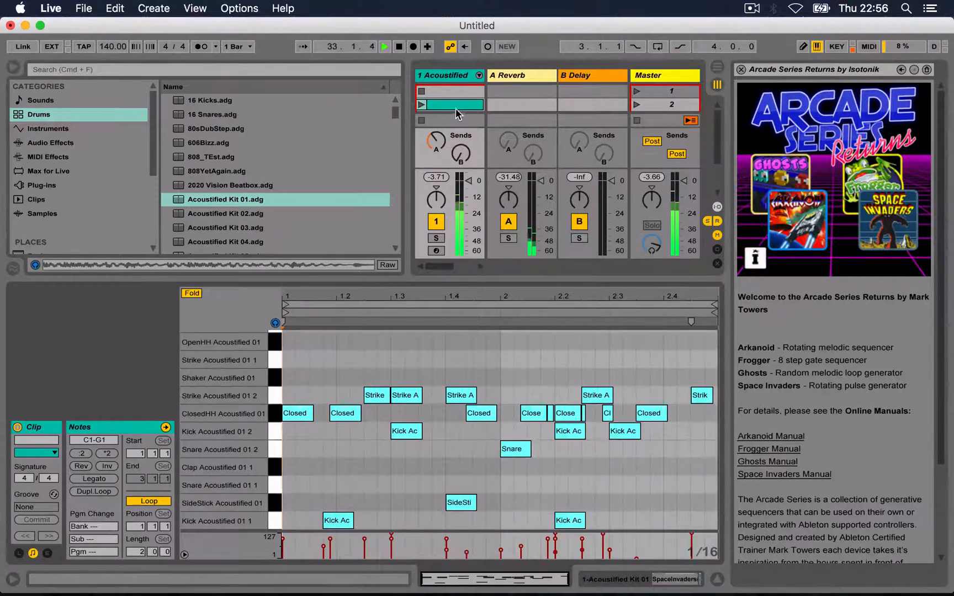
double_click(448, 75)
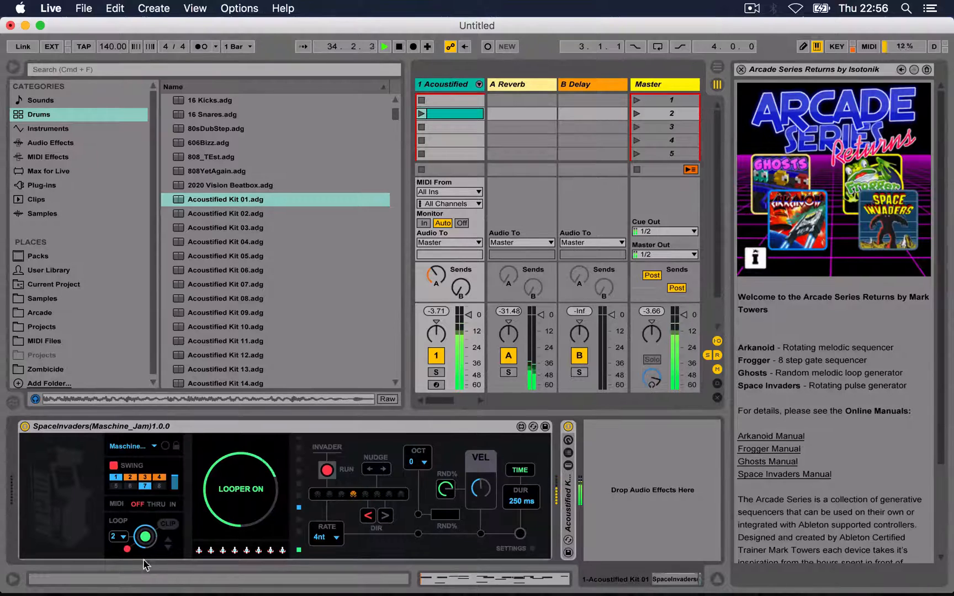
Step: Turn off the Space Invaders looper, load the SLOW AND STEADY preset and restart playback
click(127, 549)
click(308, 449)
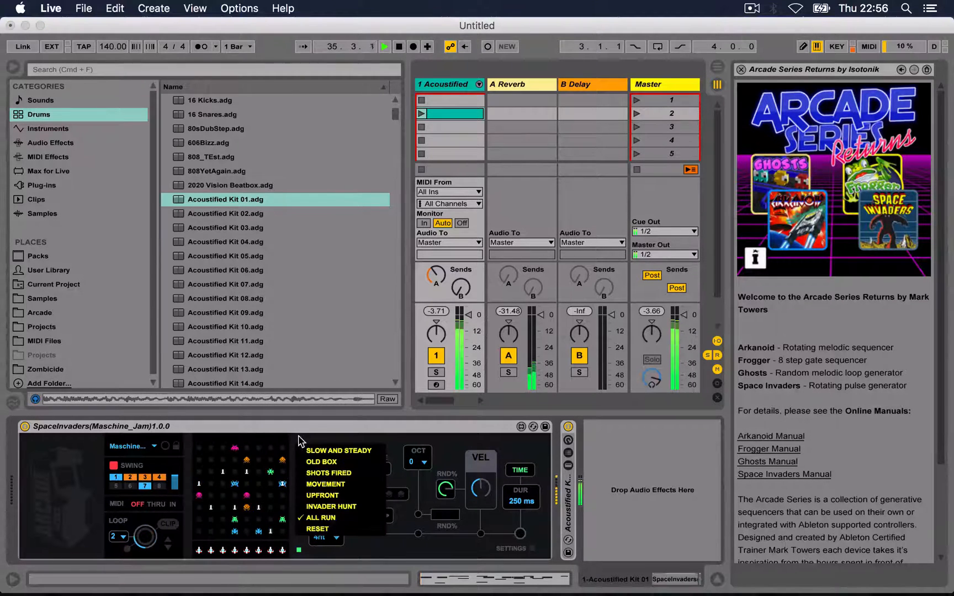
click(307, 454)
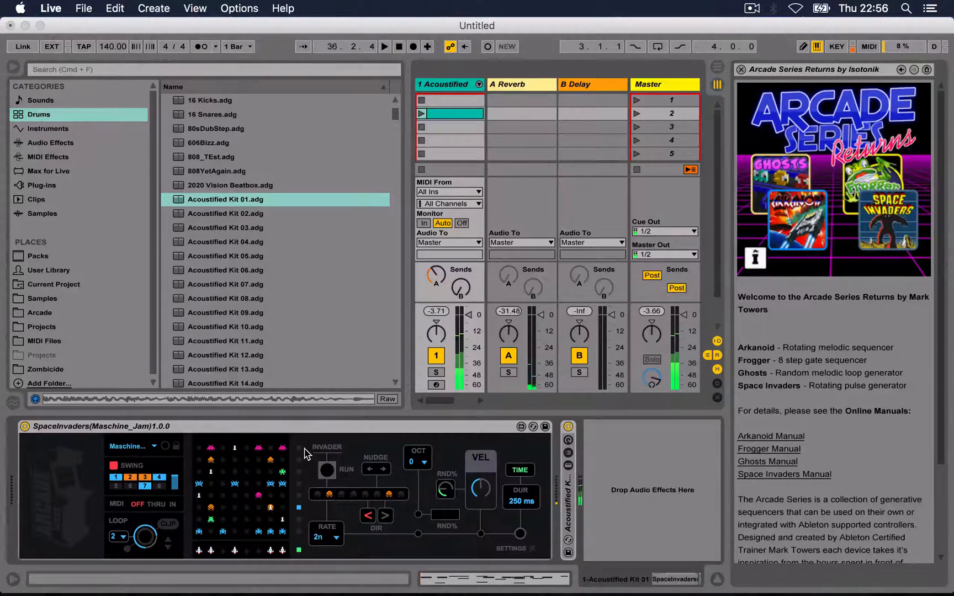
key(space)
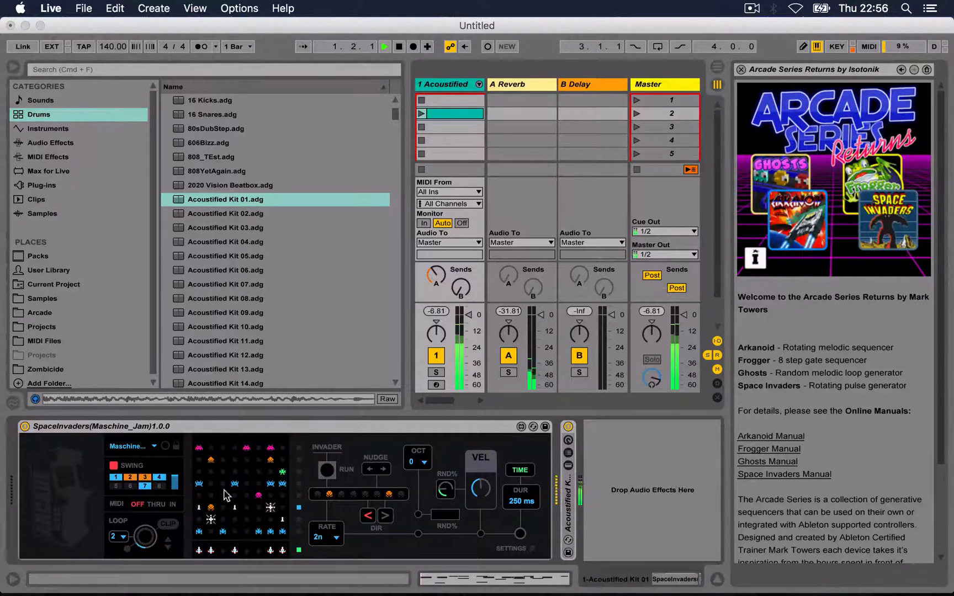
Step: Turn on the looper and export the captured loop to a new clip in the Acoustified track's third slot
click(145, 539)
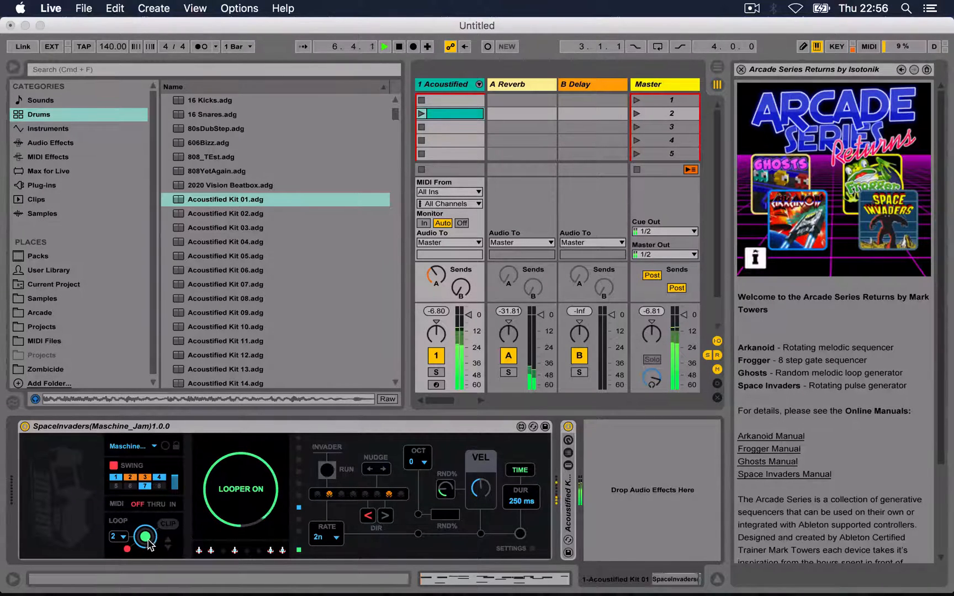
click(460, 129)
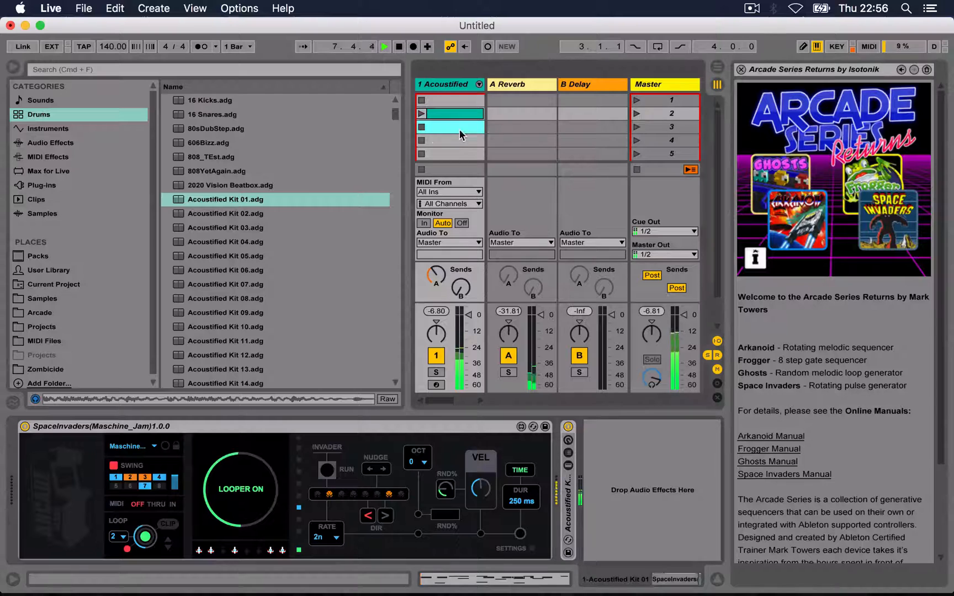
double_click(445, 131)
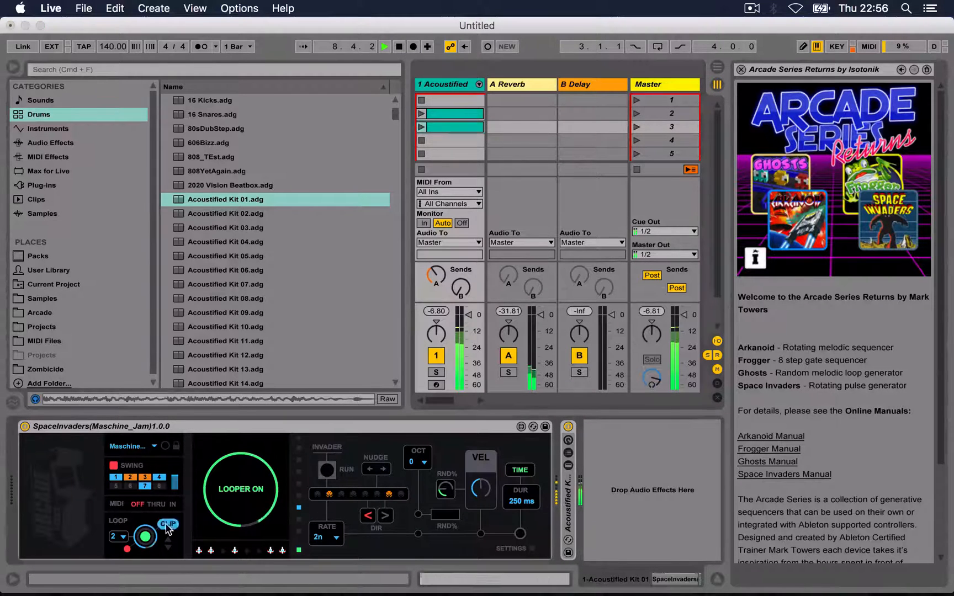
Step: Examine the unfolded notes of the Acoustified track's third-slot clip, and return to the Space Invaders device
double_click(447, 127)
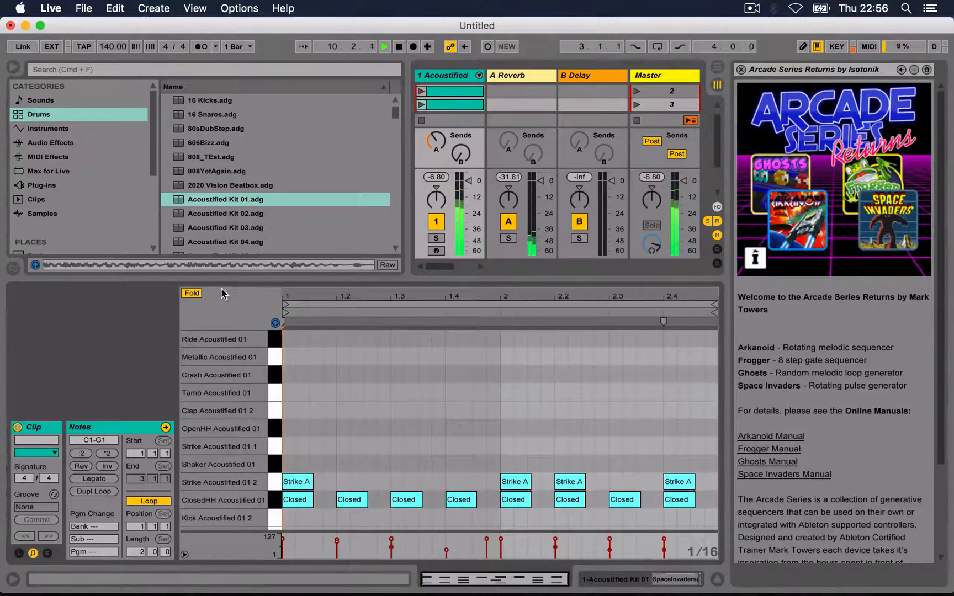
click(191, 293)
scroll(379, 429, up, 2)
scroll(380, 428, down, 2)
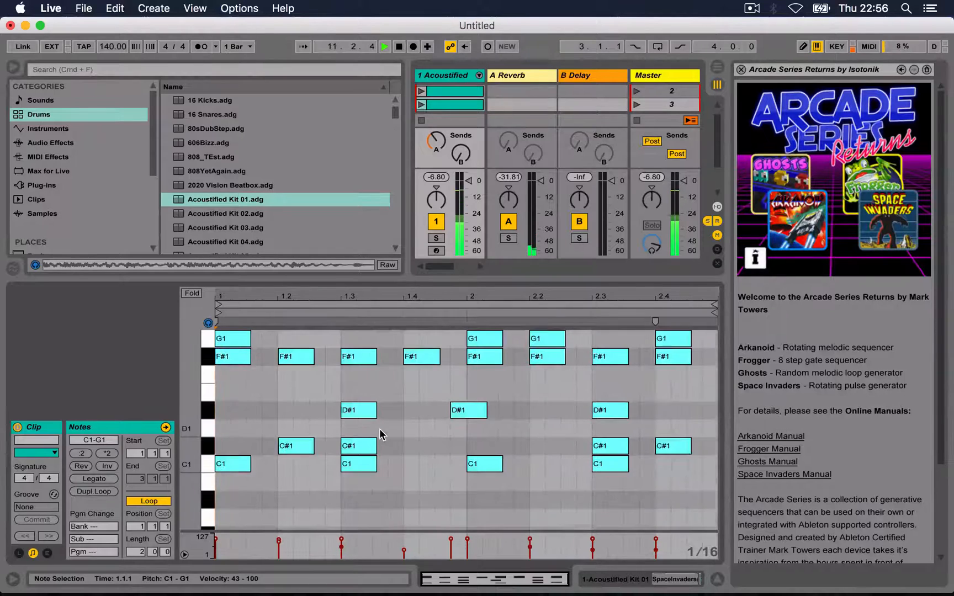
scroll(379, 429, up, 1)
click(439, 75)
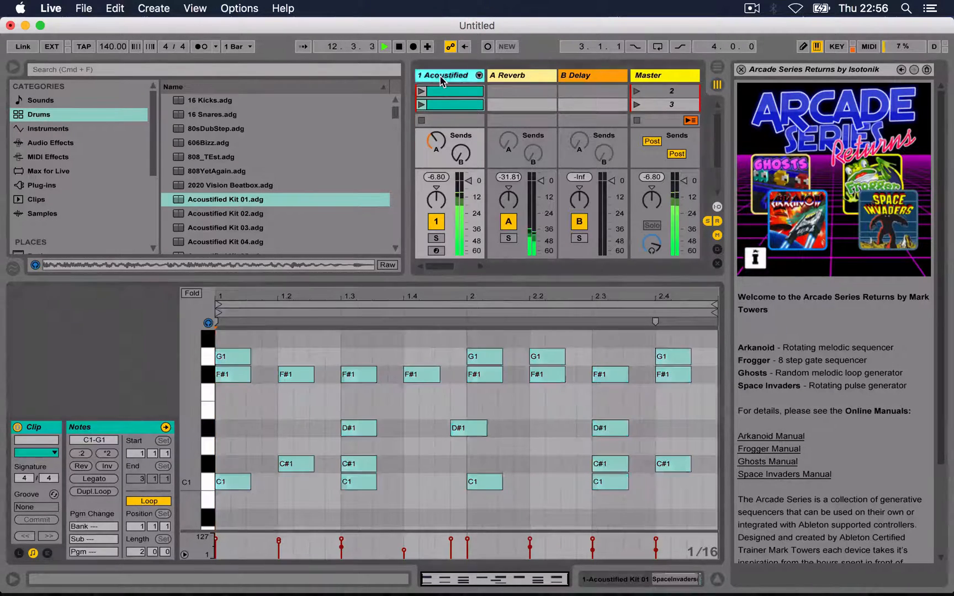
double_click(441, 76)
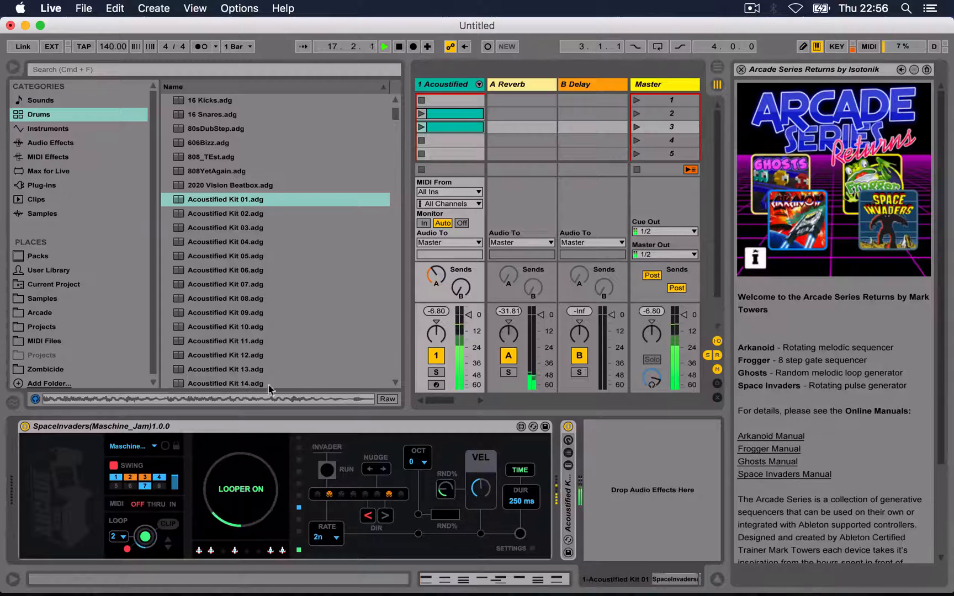
Step: Turn off the looper and SWING in Space Invaders, and try MIDI THRU before setting the MIDI mode to IN
click(146, 538)
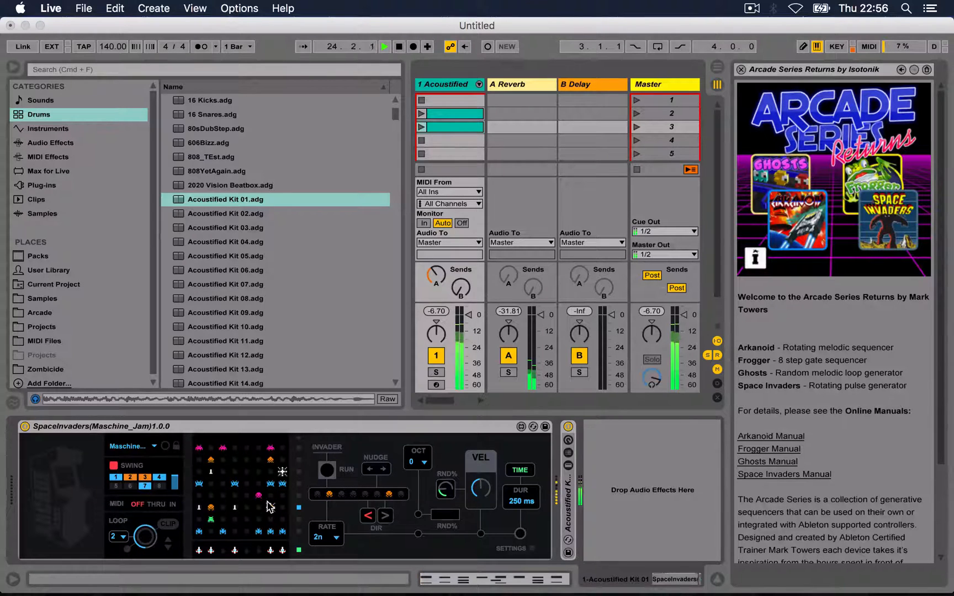
click(115, 466)
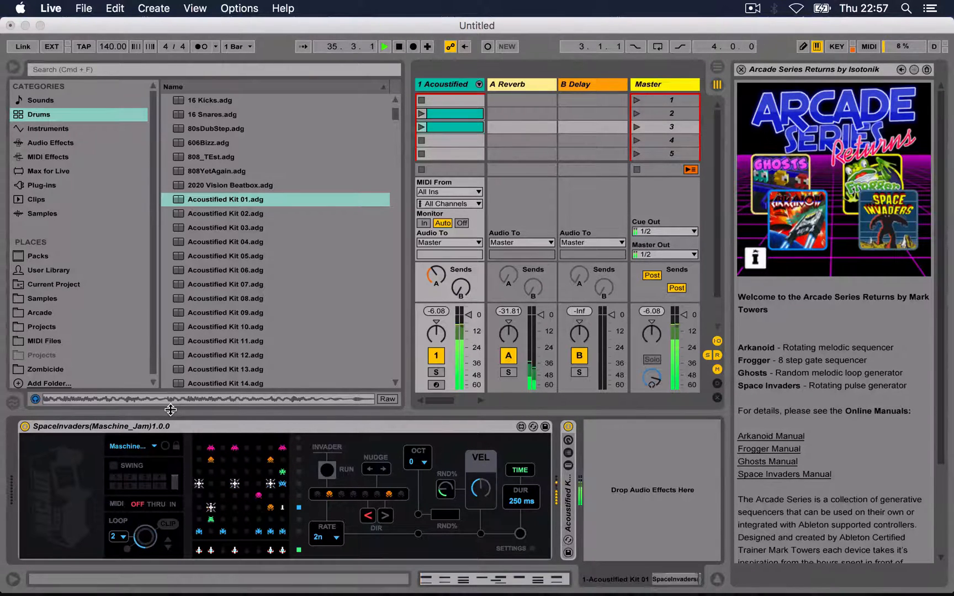
click(156, 504)
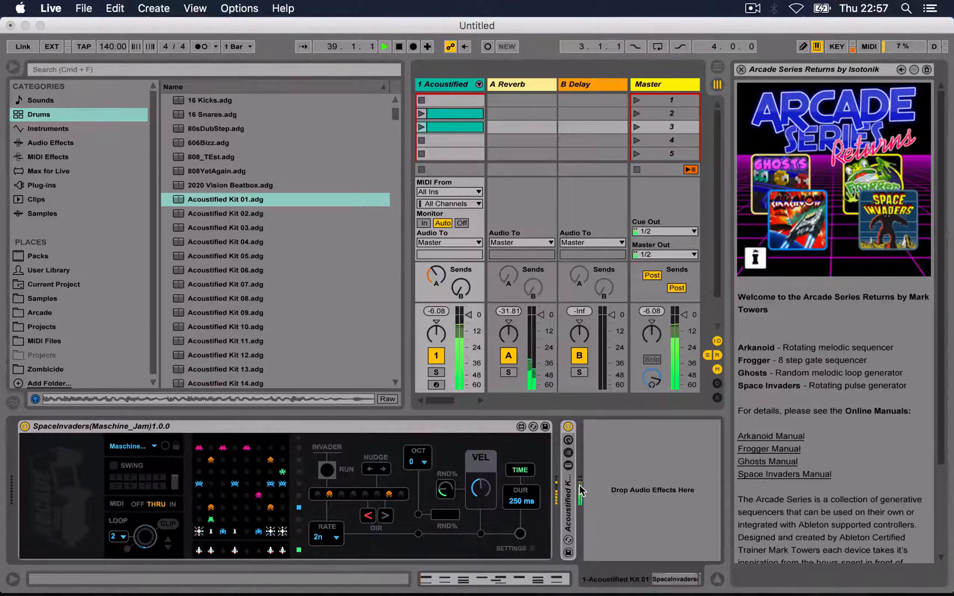
click(172, 505)
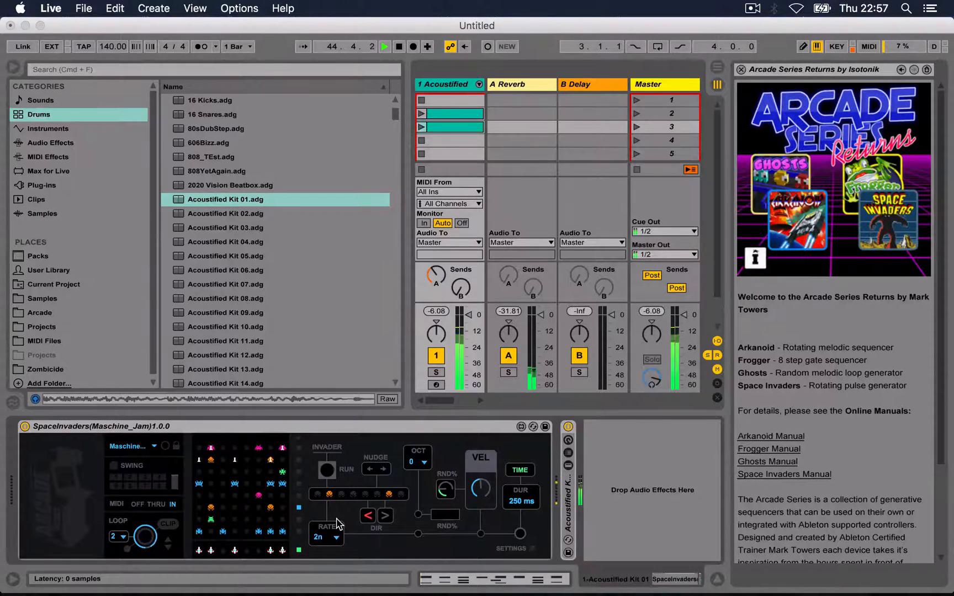
Step: Show the Space Invaders settings, turn on SCALE mode and arm the Acoustified track for MIDI input
click(531, 549)
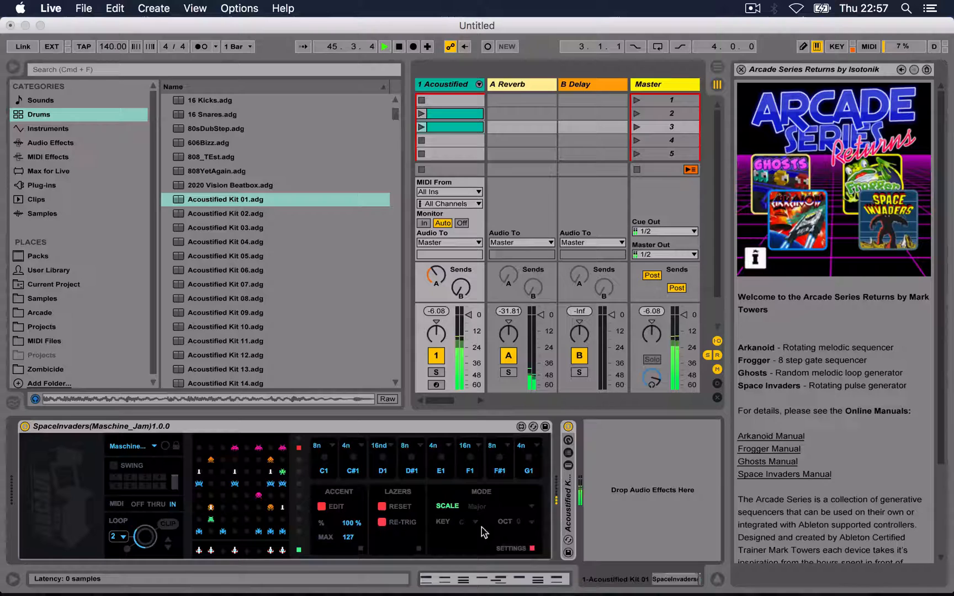
click(448, 506)
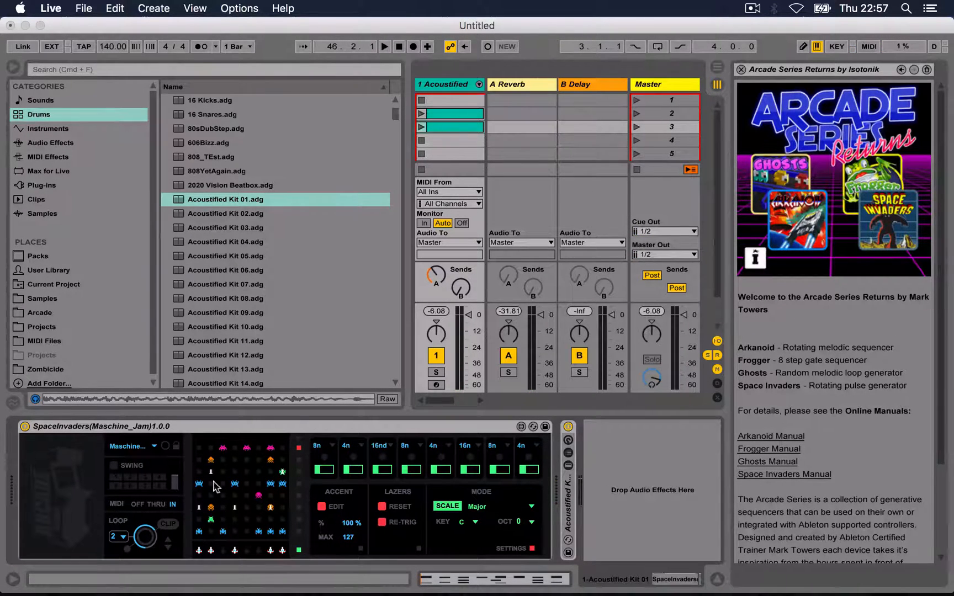
click(436, 386)
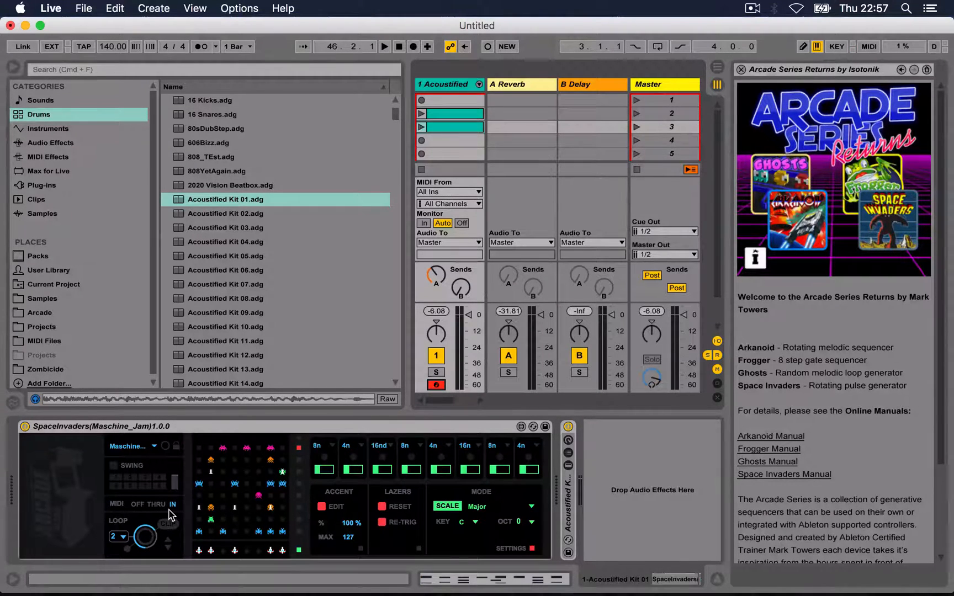
Step: View the available KEY options for the scale without picking one, and turn SCALE mode off
click(472, 525)
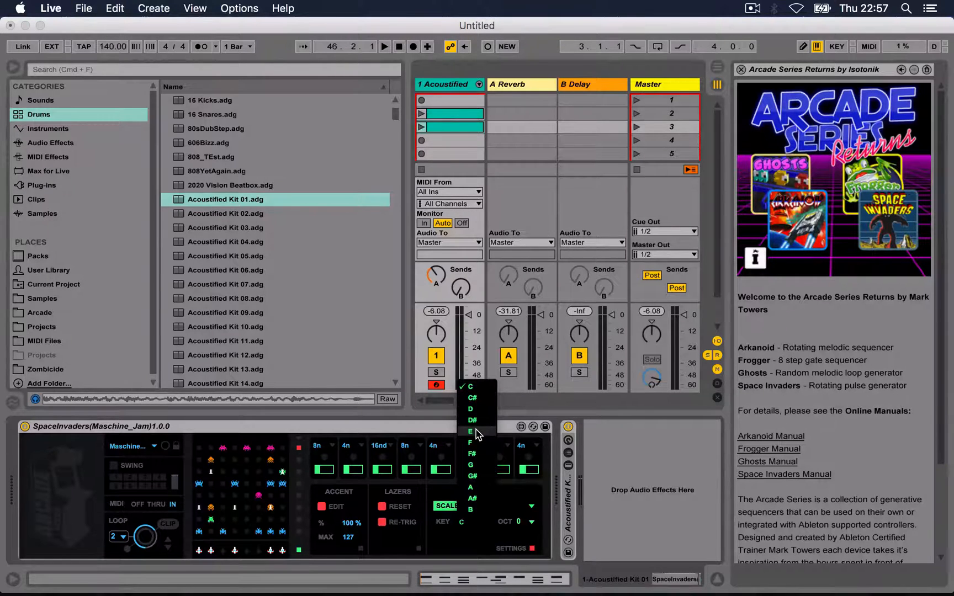
click(437, 491)
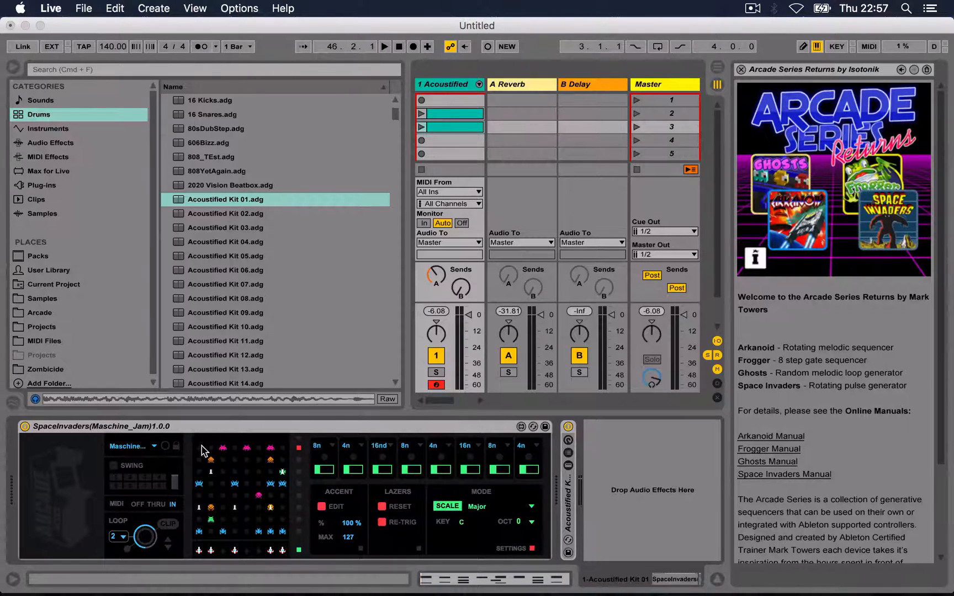
click(448, 506)
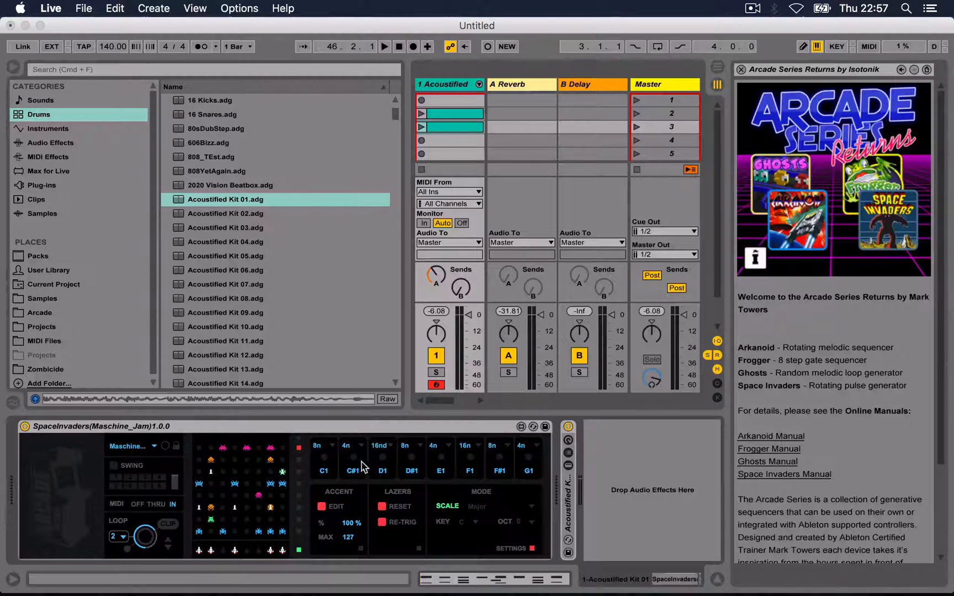